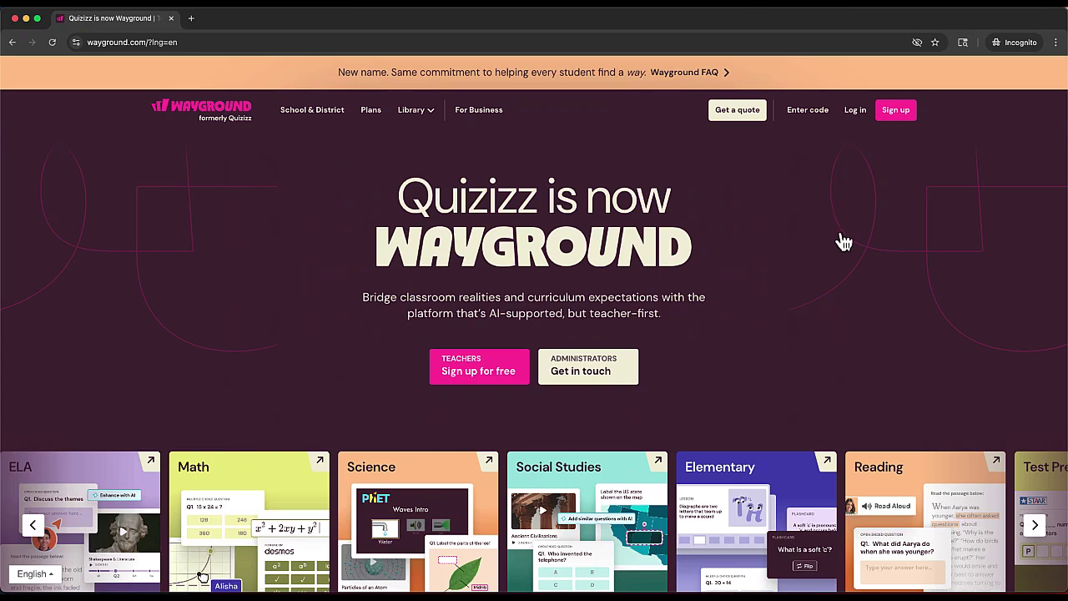
pyautogui.scroll(-3, 840, 242)
pyautogui.scroll(-4, 844, 241)
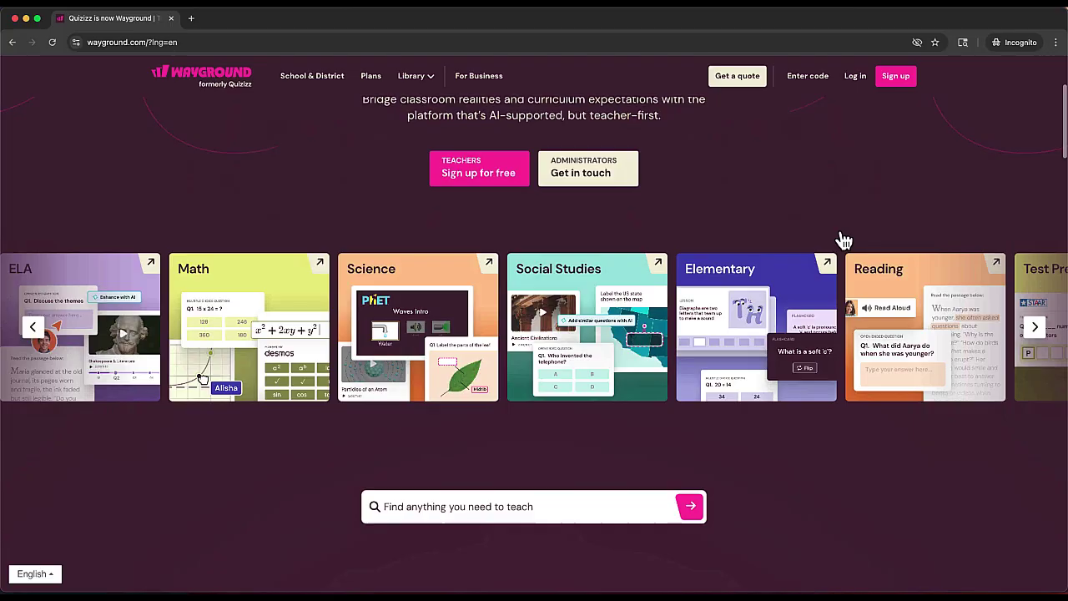
pyautogui.scroll(8, 844, 241)
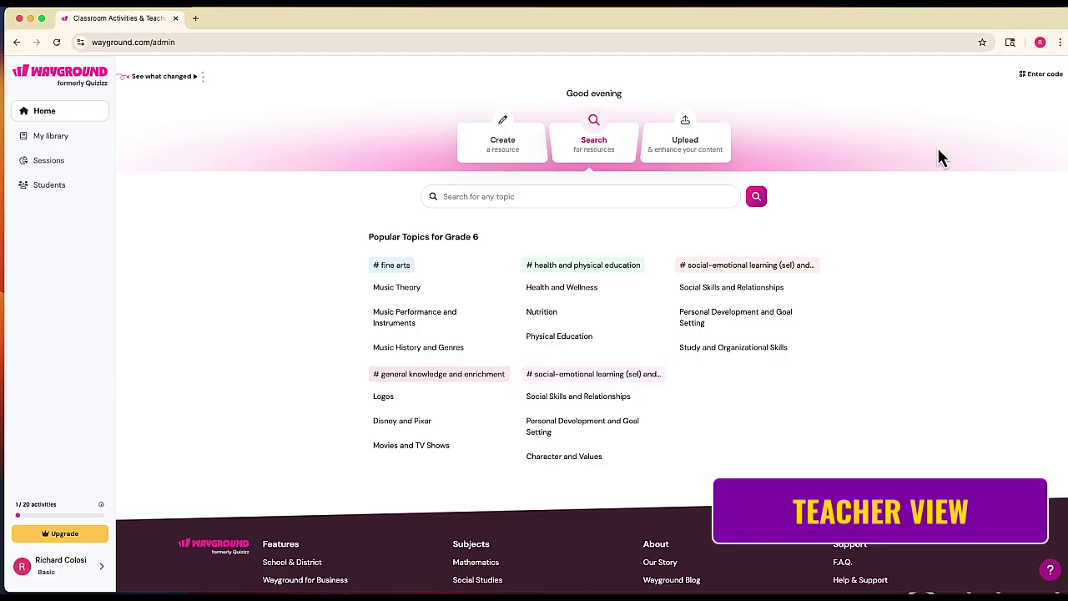
# Step: Search the resource library for "water cycle" and limit the results to flashcards
pyautogui.click(464, 197)
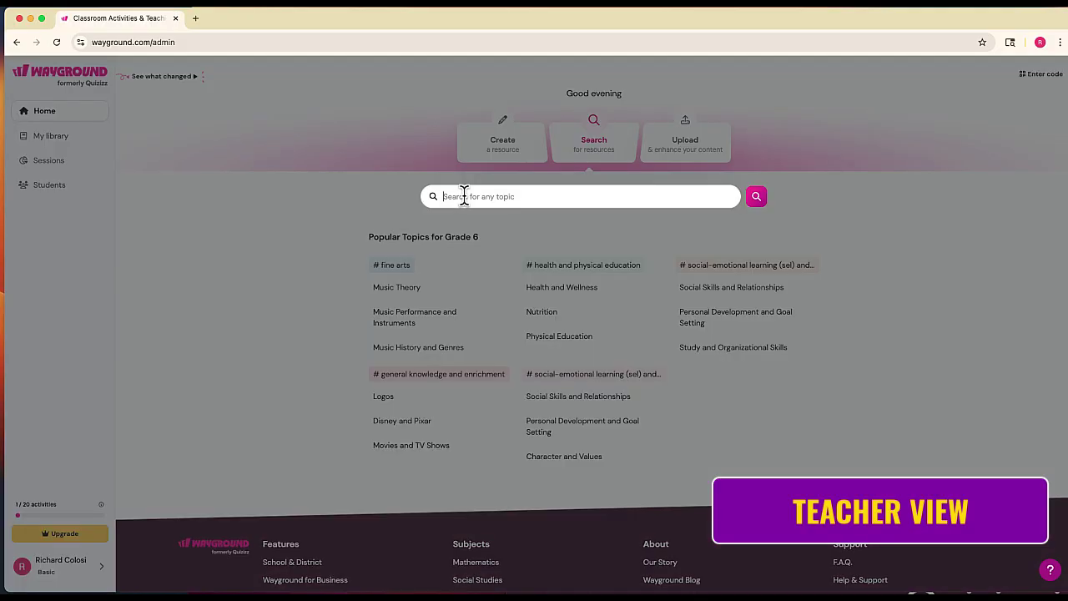
pyautogui.write('water')
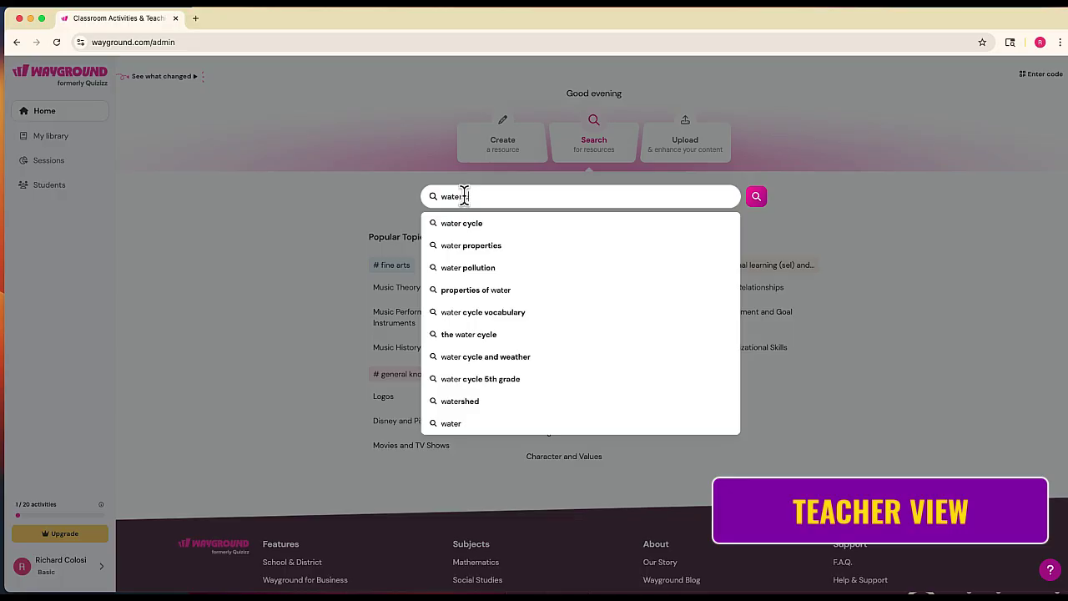
pyautogui.write(' cycle')
pyautogui.press('Return')
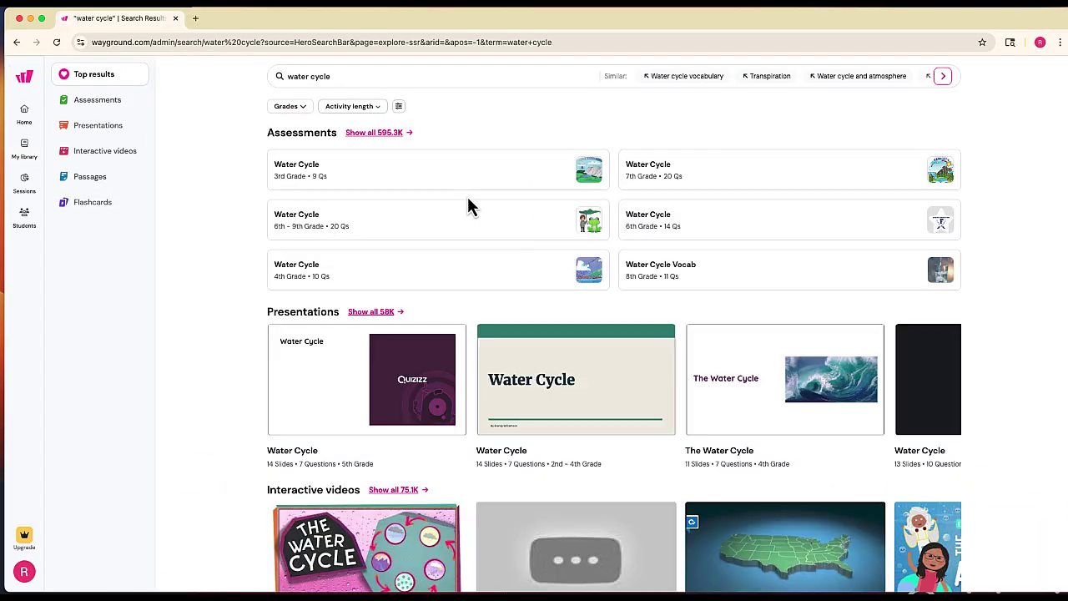
pyautogui.scroll(-5, 526, 241)
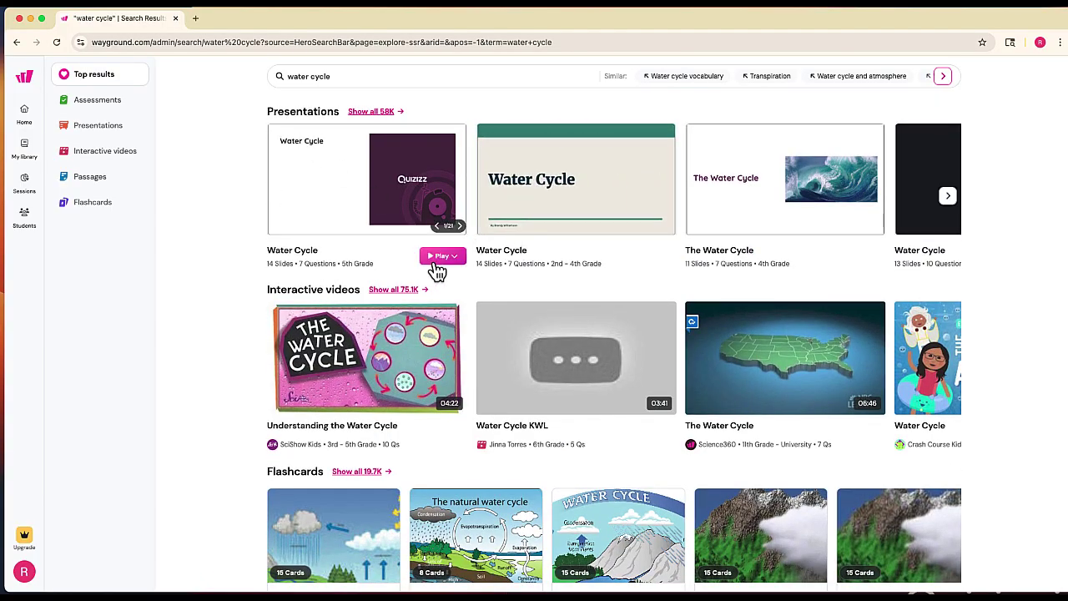
pyautogui.scroll(5, 436, 271)
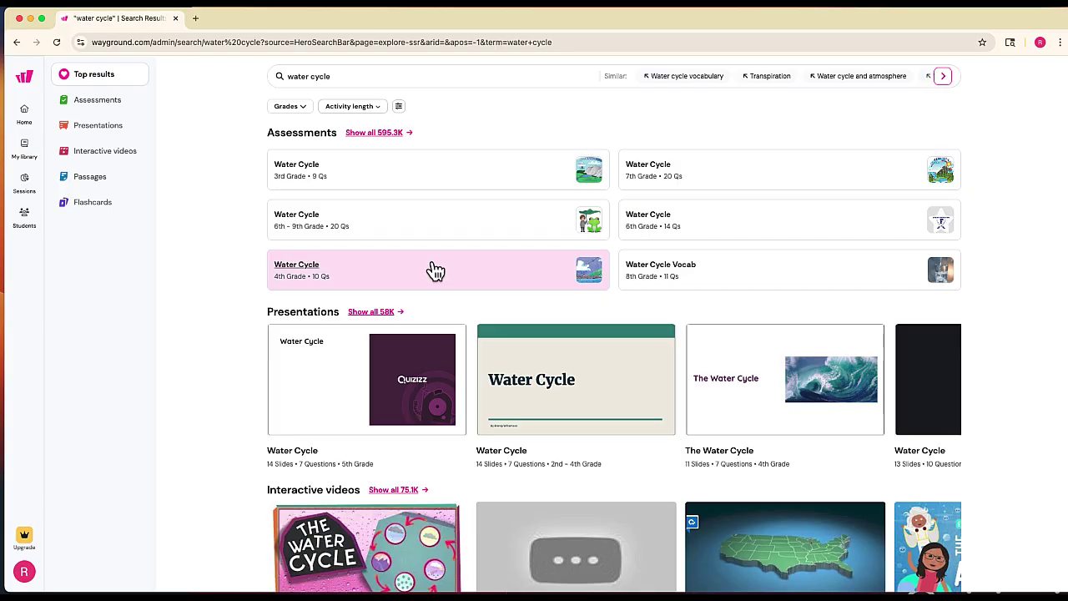
pyautogui.click(100, 210)
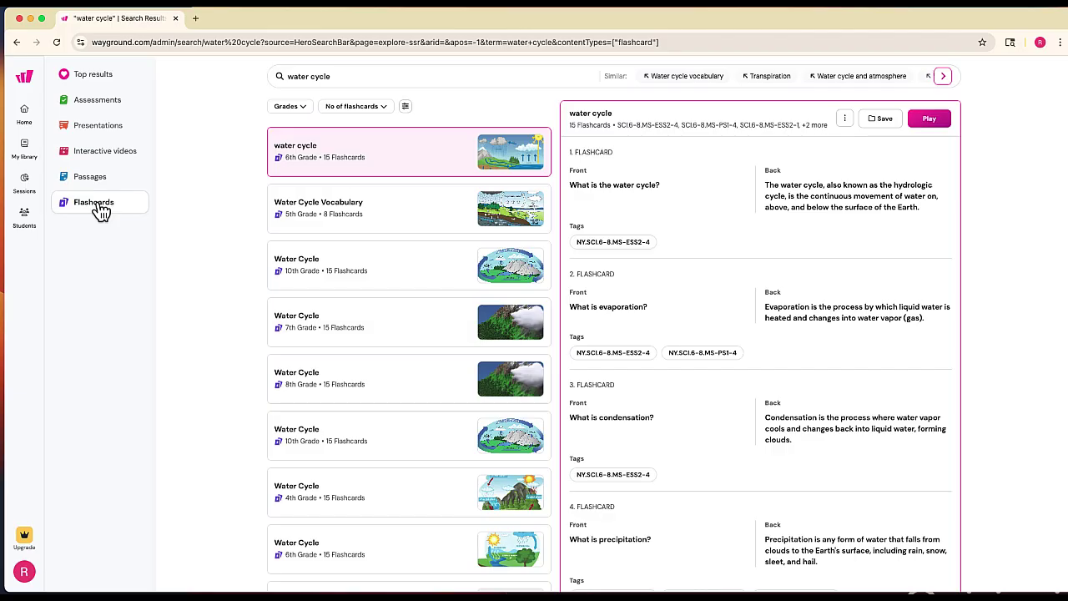
# Step: Preview several of the water cycle flashcard sets listed for different grades, comparing their questions and answers
pyautogui.click(334, 293)
pyautogui.scroll(-1, 334, 293)
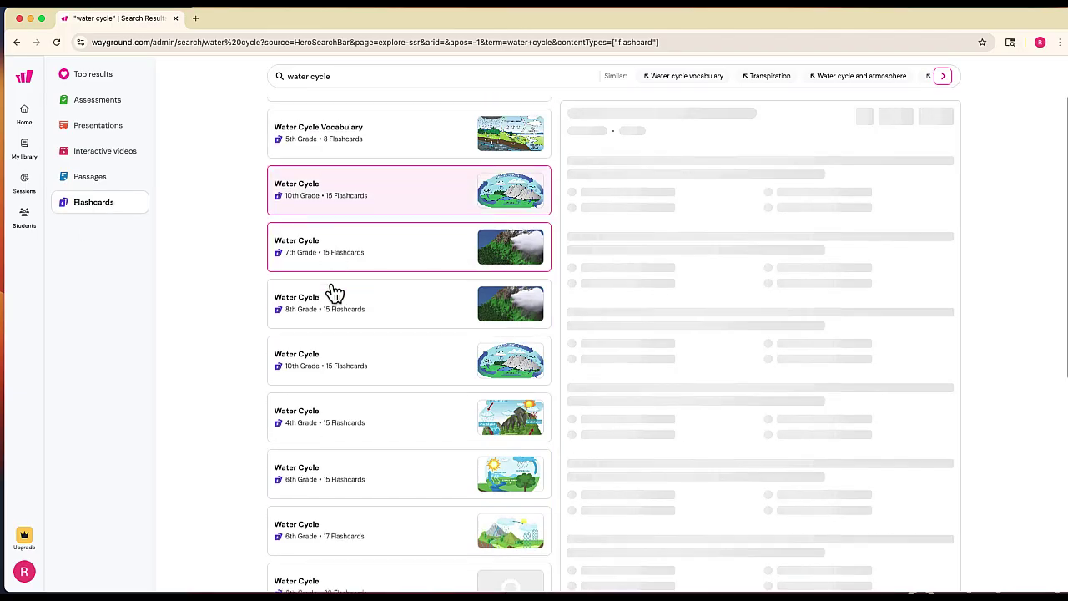
pyautogui.click(333, 293)
pyautogui.scroll(-1, 334, 293)
pyautogui.click(334, 293)
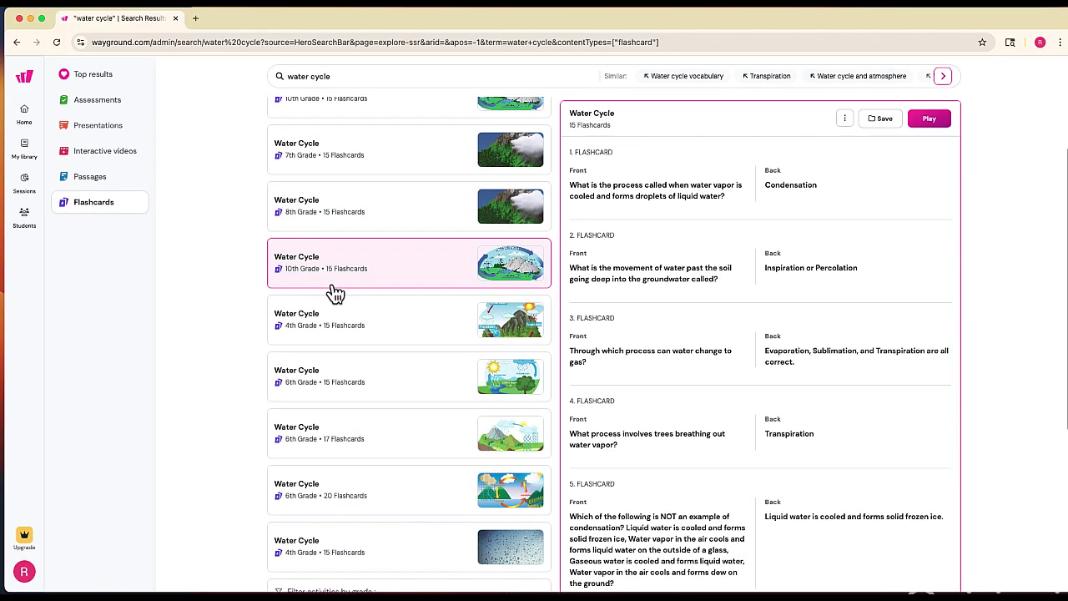
pyautogui.scroll(-1, 334, 293)
pyautogui.click(334, 293)
pyautogui.scroll(1, 334, 293)
pyautogui.click(334, 293)
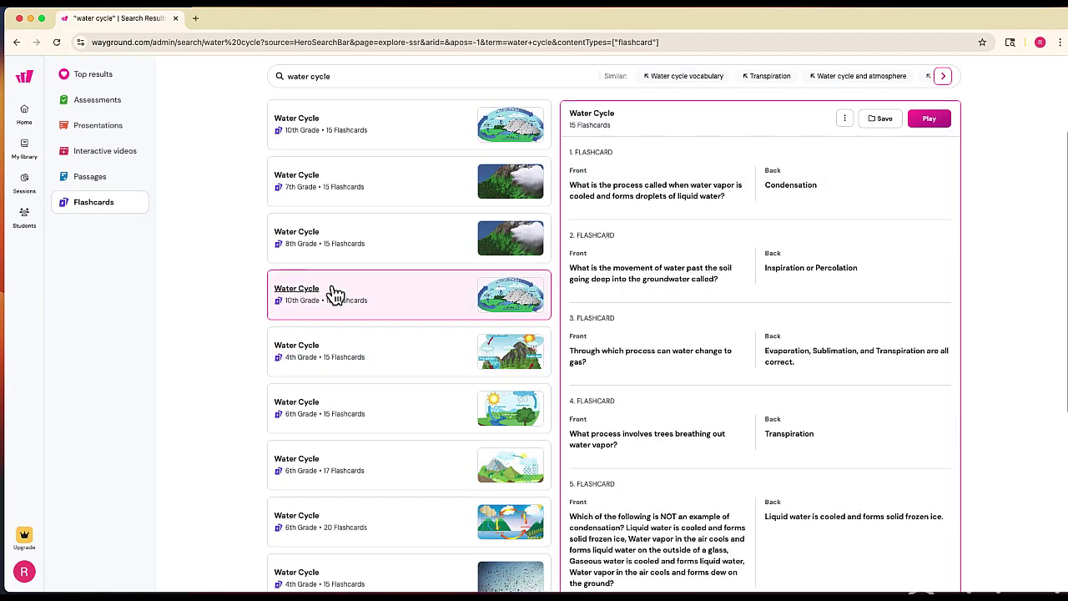
pyautogui.scroll(2, 334, 293)
pyautogui.click(335, 295)
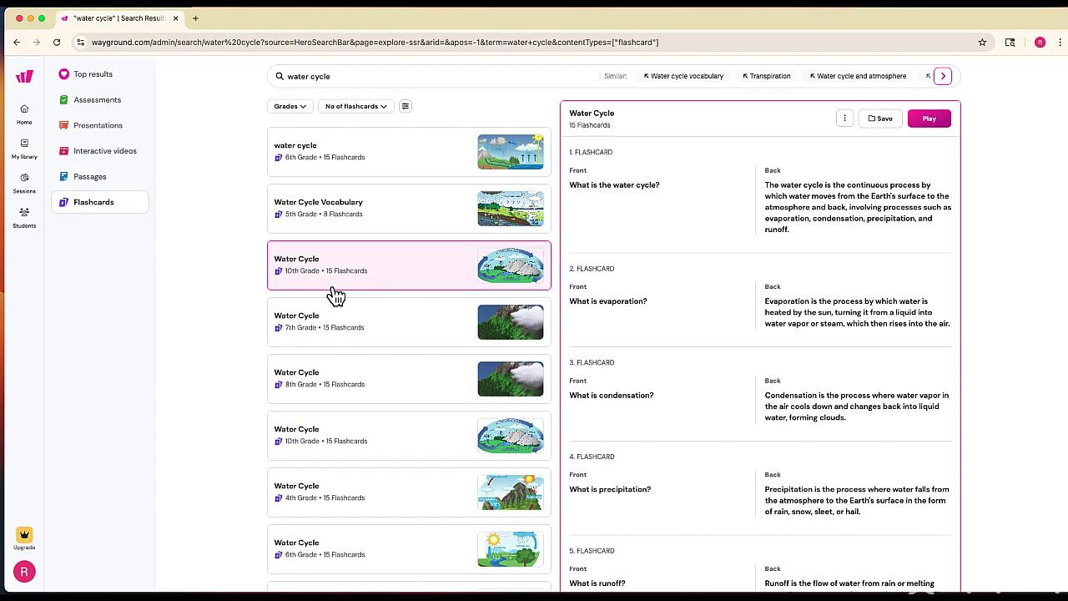
# Step: Filter the flashcard sets to 6th Grade and to sets with 1-10 flashcards
pyautogui.click(303, 135)
pyautogui.click(305, 108)
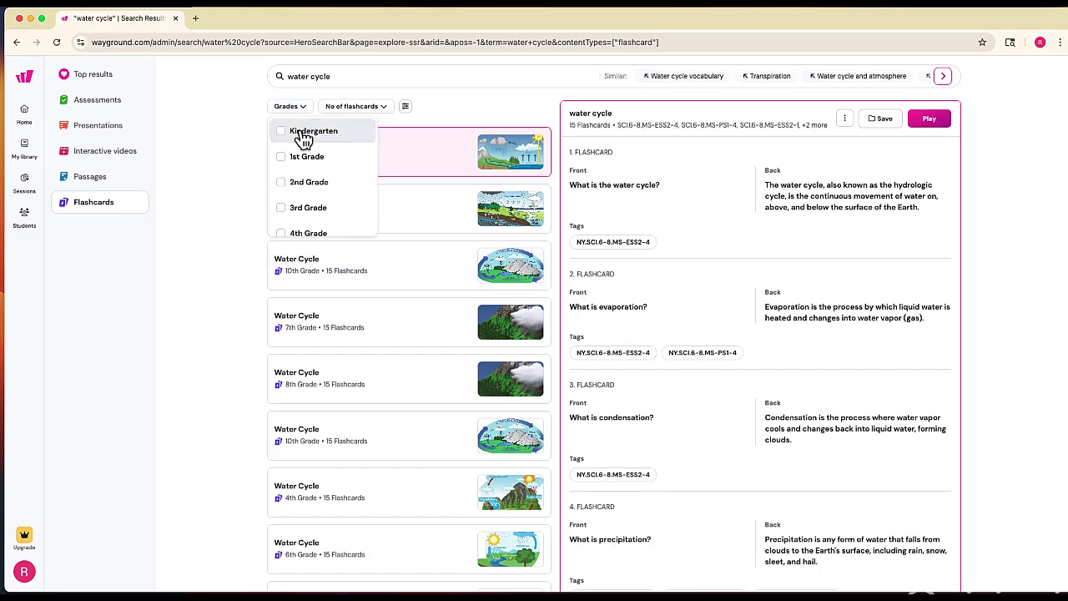
pyautogui.scroll(-3, 309, 163)
pyautogui.scroll(-1, 309, 167)
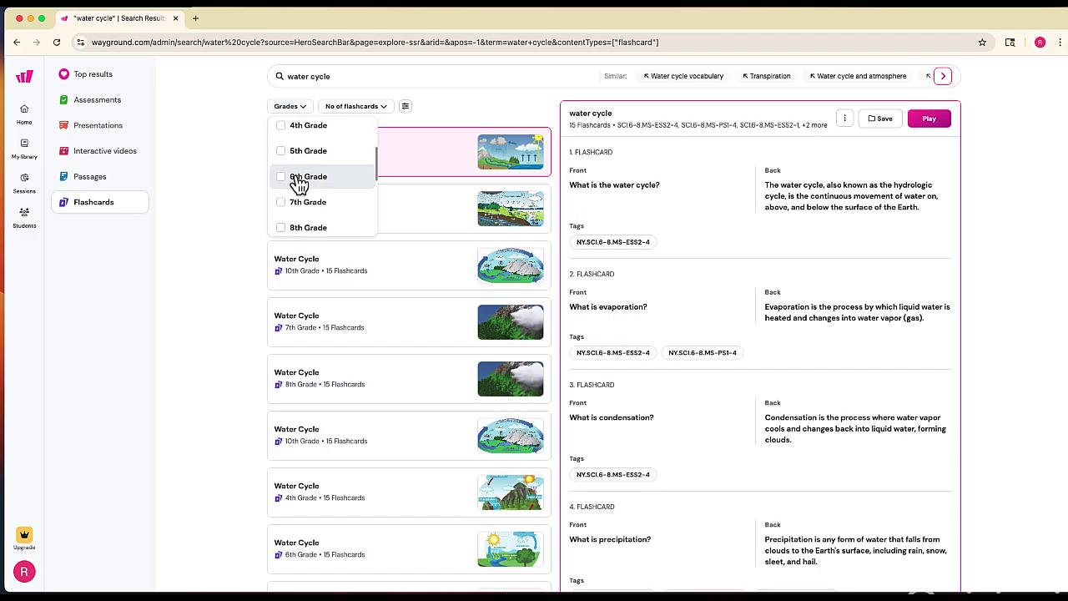
pyautogui.click(294, 180)
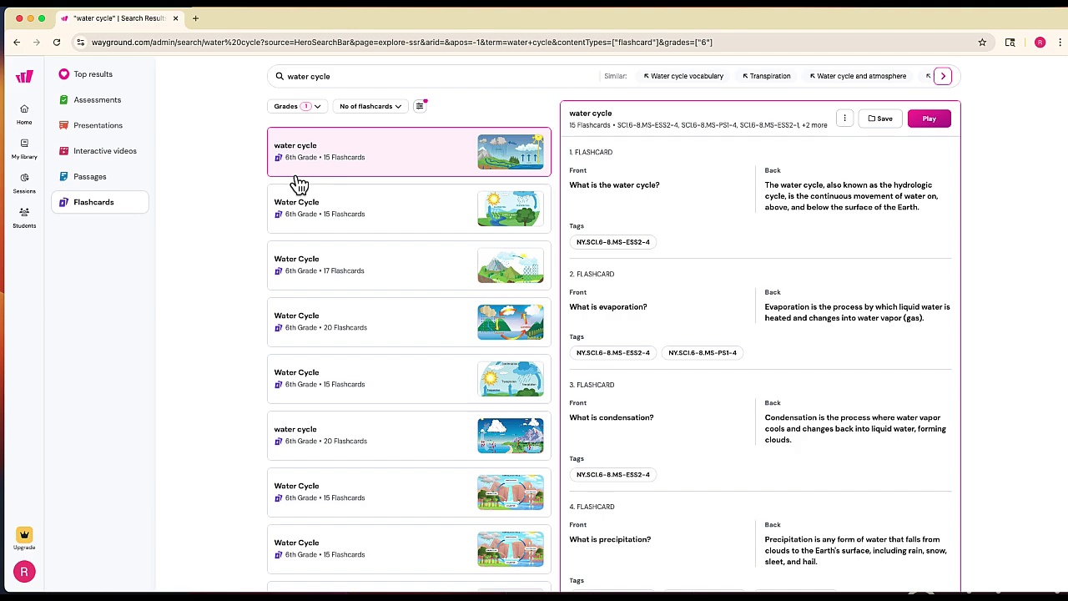
pyautogui.click(391, 112)
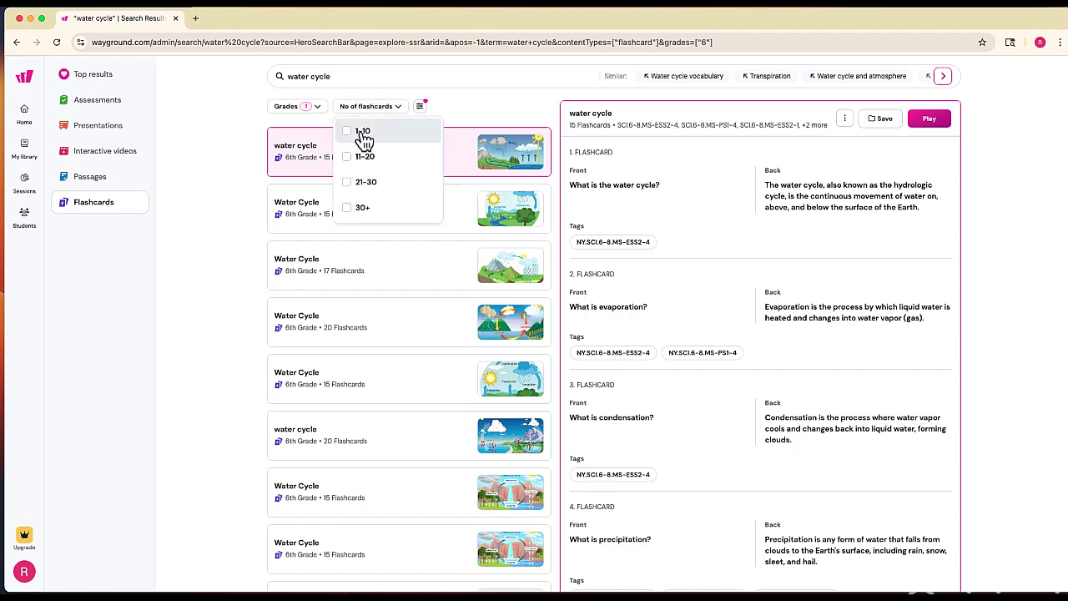
pyautogui.click(368, 135)
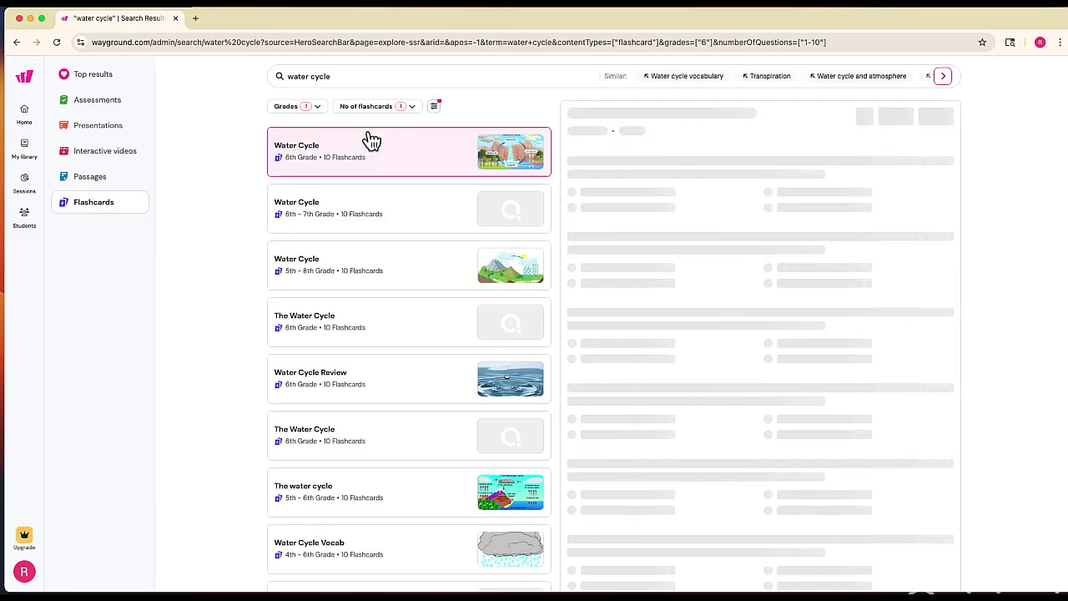
# Step: Browse the filtered sets and open the first 6th Grade Water Cycle set with 10 flashcards
pyautogui.scroll(-3, 392, 271)
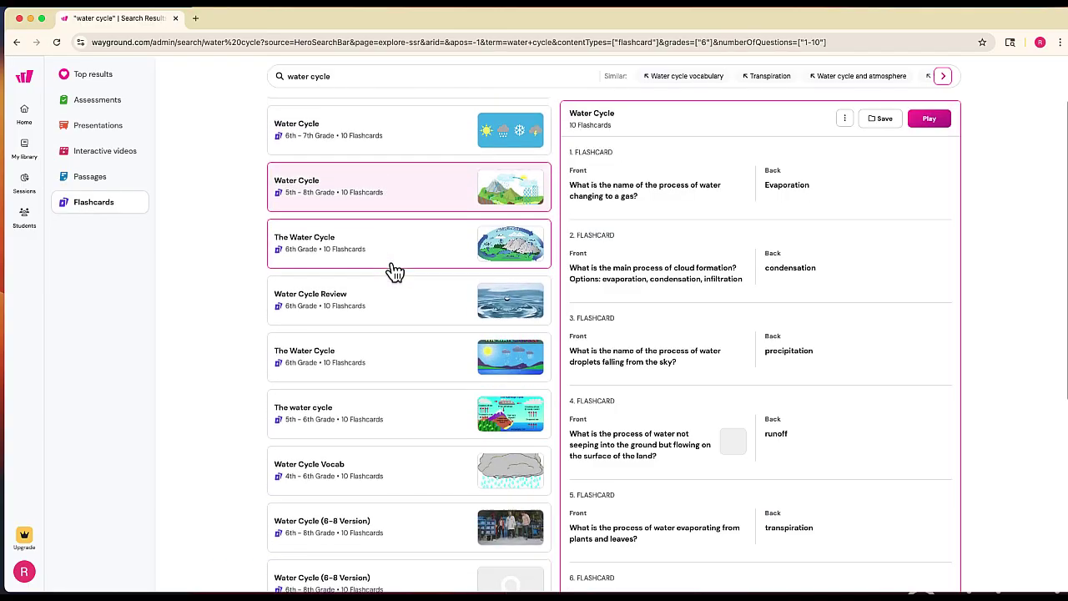
pyautogui.scroll(3, 395, 272)
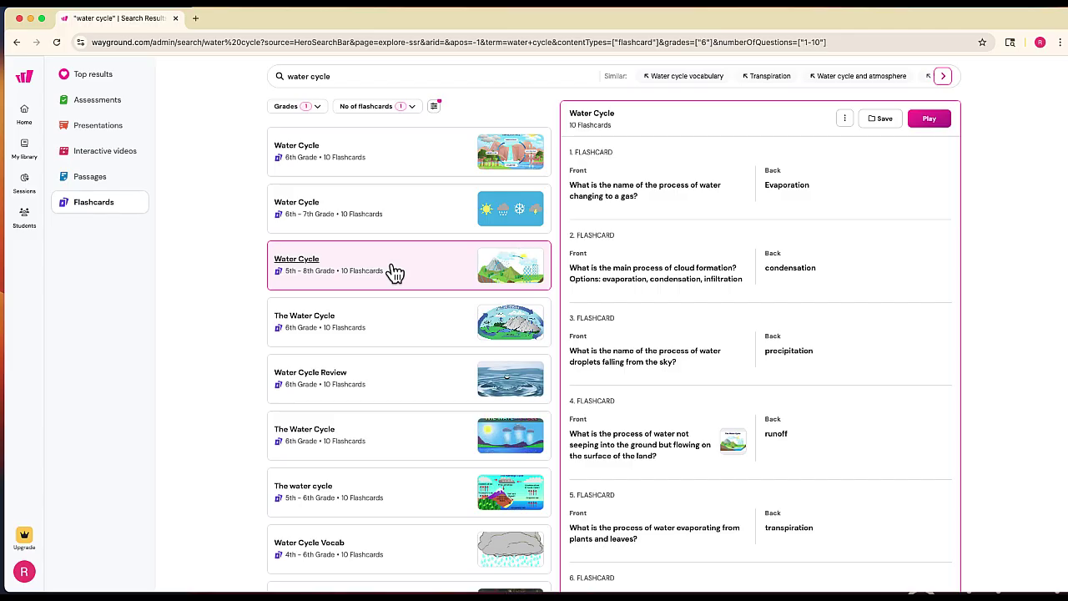
pyautogui.scroll(-2, 392, 267)
pyautogui.scroll(2, 357, 194)
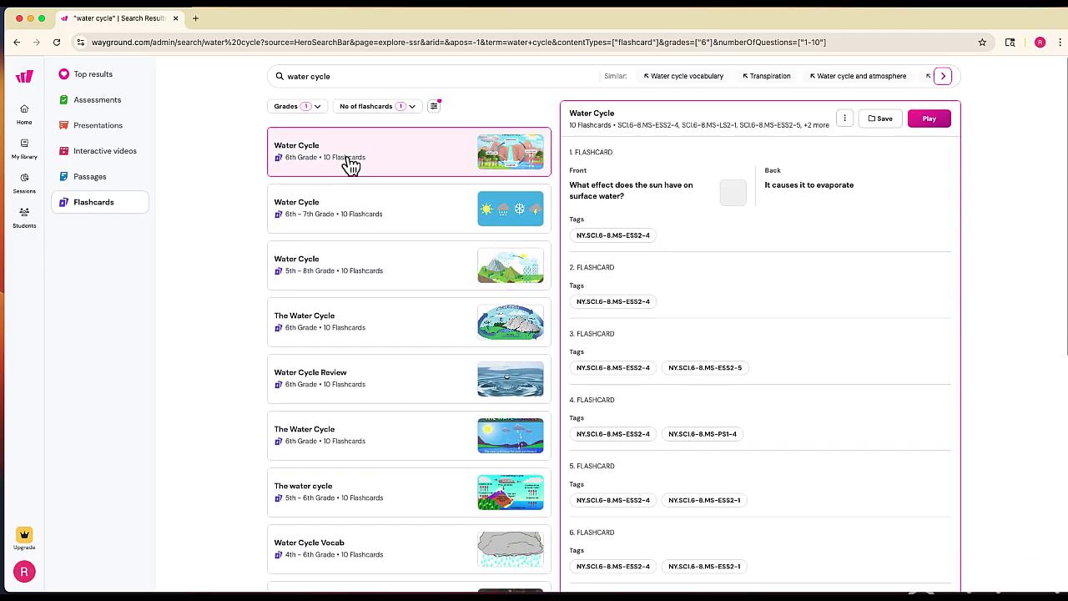
pyautogui.click(347, 164)
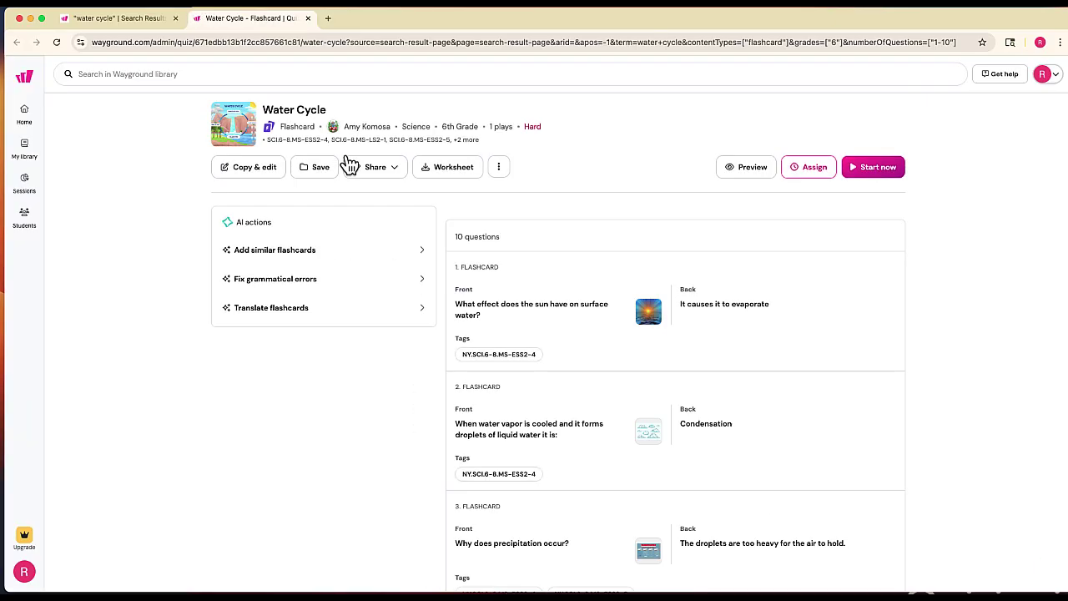
# Step: Review the fronts, backs and standards tags of the flashcards in the Water Cycle set
pyautogui.scroll(-3, 628, 307)
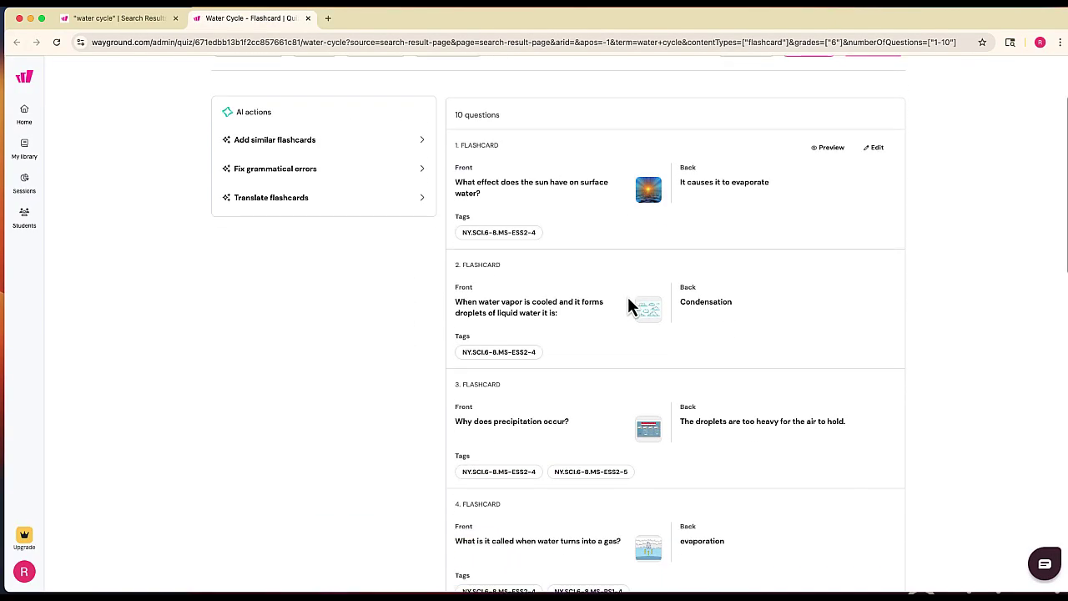
pyautogui.scroll(-3, 700, 263)
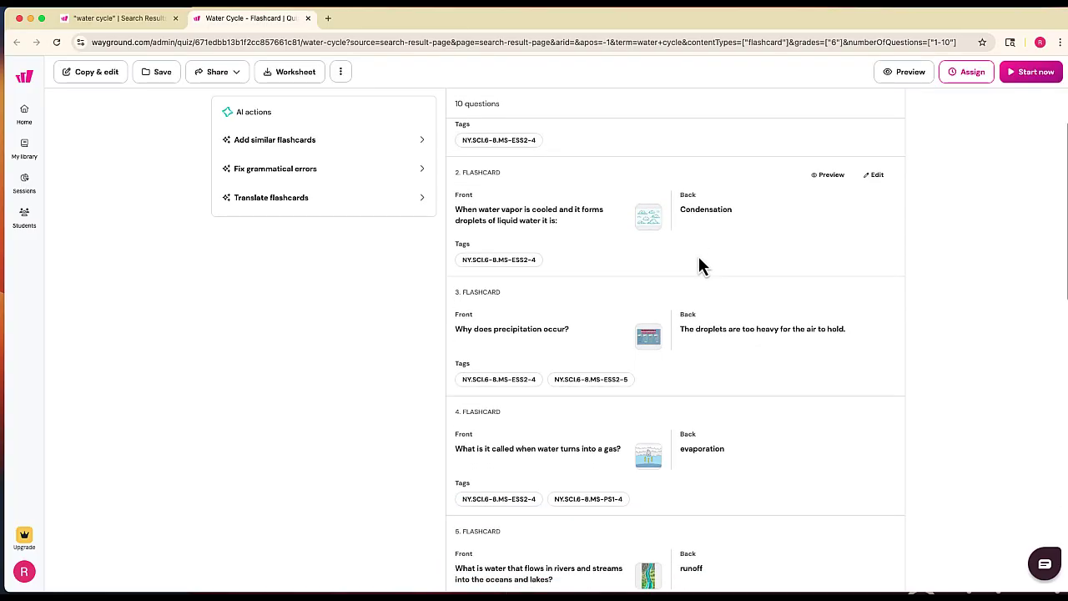
pyautogui.scroll(-5, 699, 266)
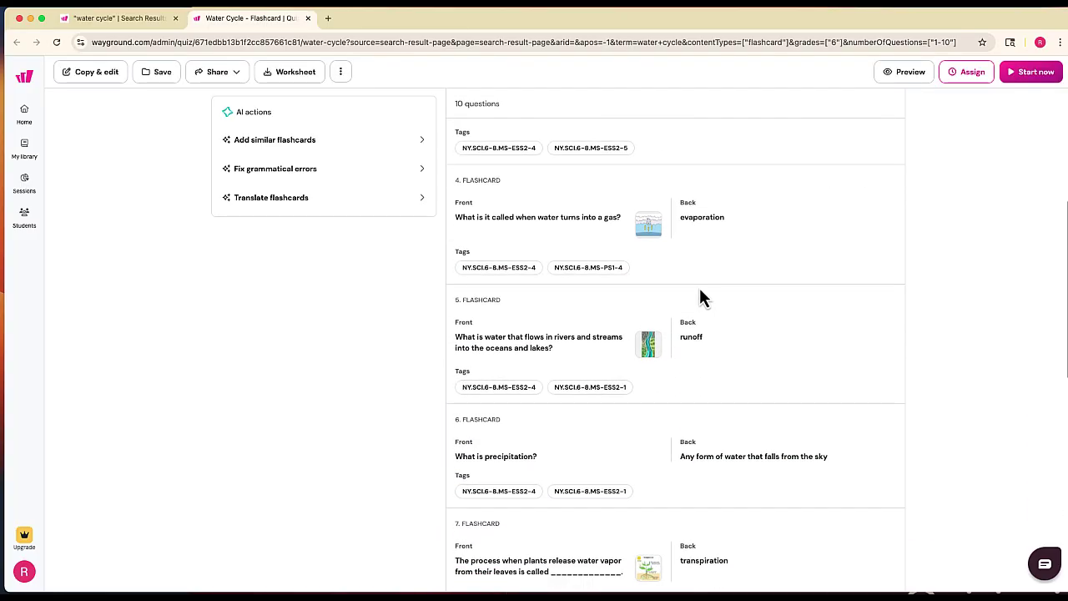
pyautogui.moveTo(573, 394)
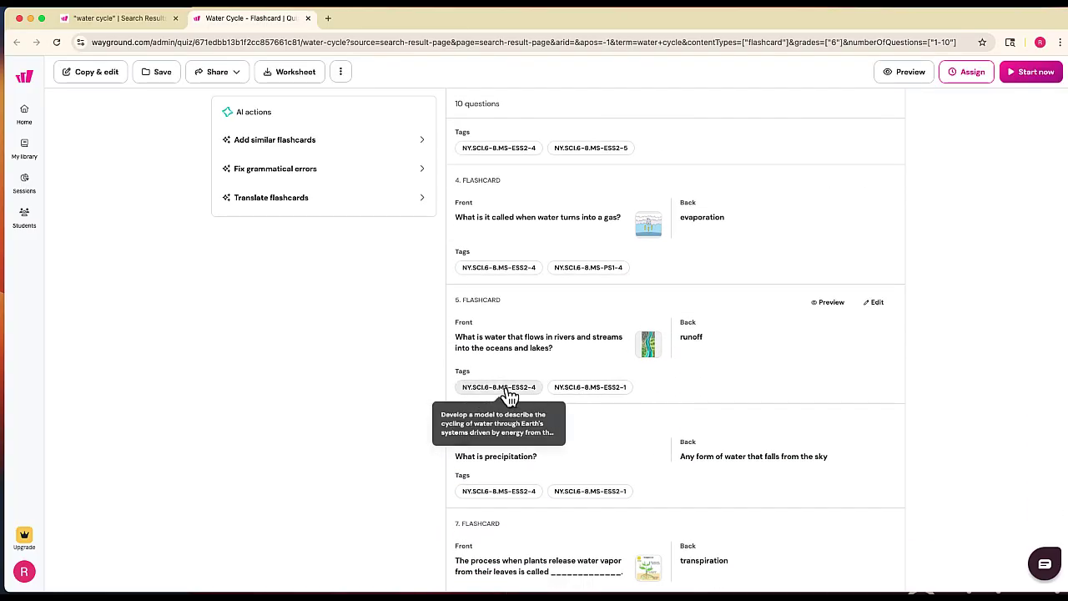
pyautogui.scroll(3, 543, 390)
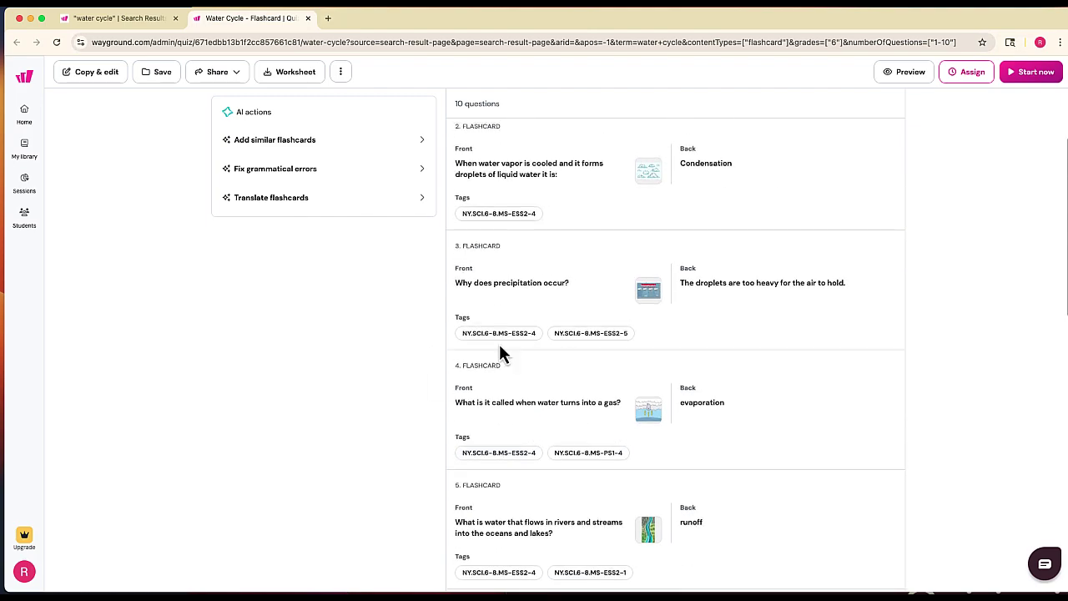
pyautogui.scroll(3, 512, 360)
pyautogui.scroll(-10, 512, 357)
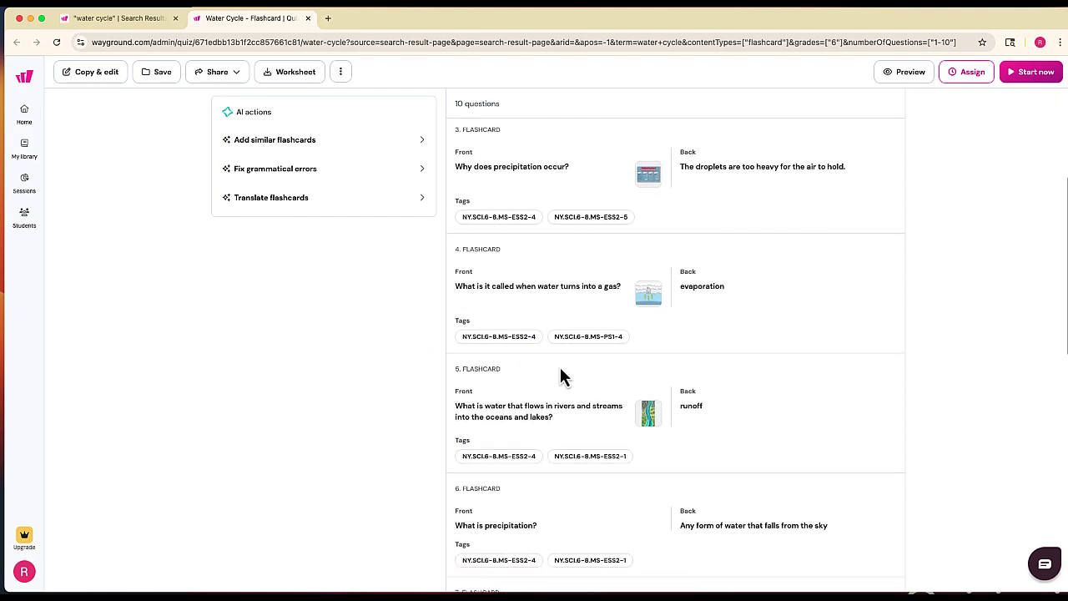
pyautogui.scroll(12, 565, 376)
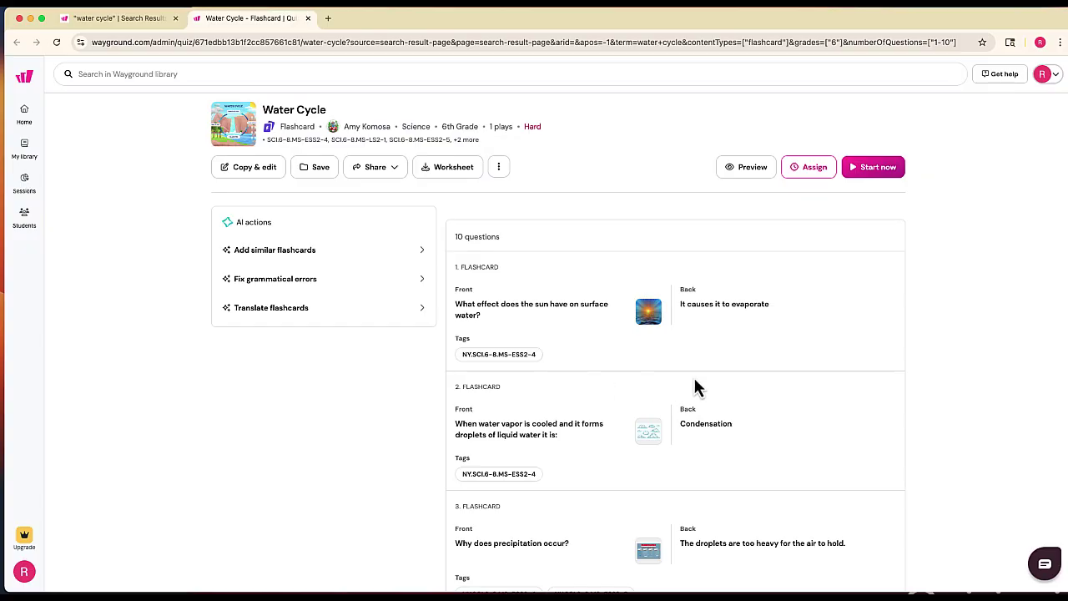
# Step: Assign the Water Cycle flashcards with the default end time and shuffling on, and copy the game link for students
pyautogui.click(806, 176)
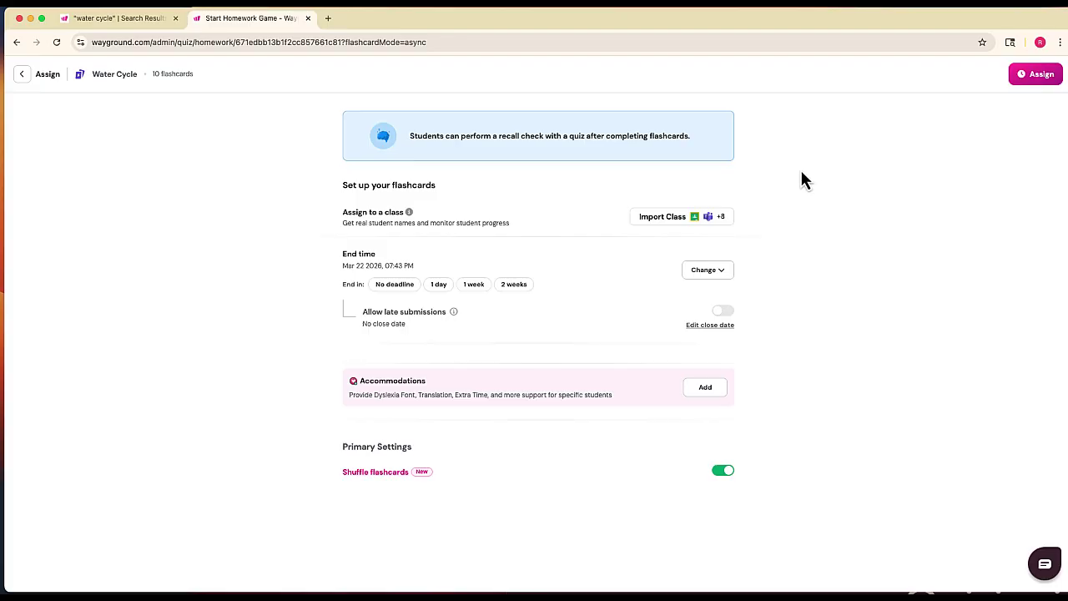
pyautogui.click(1024, 75)
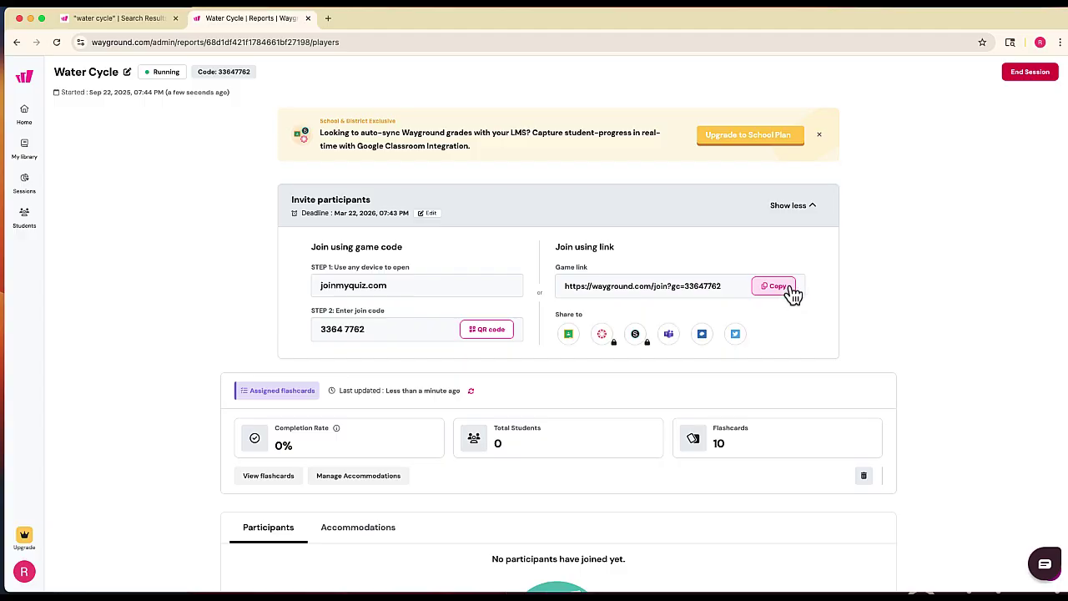
pyautogui.click(784, 292)
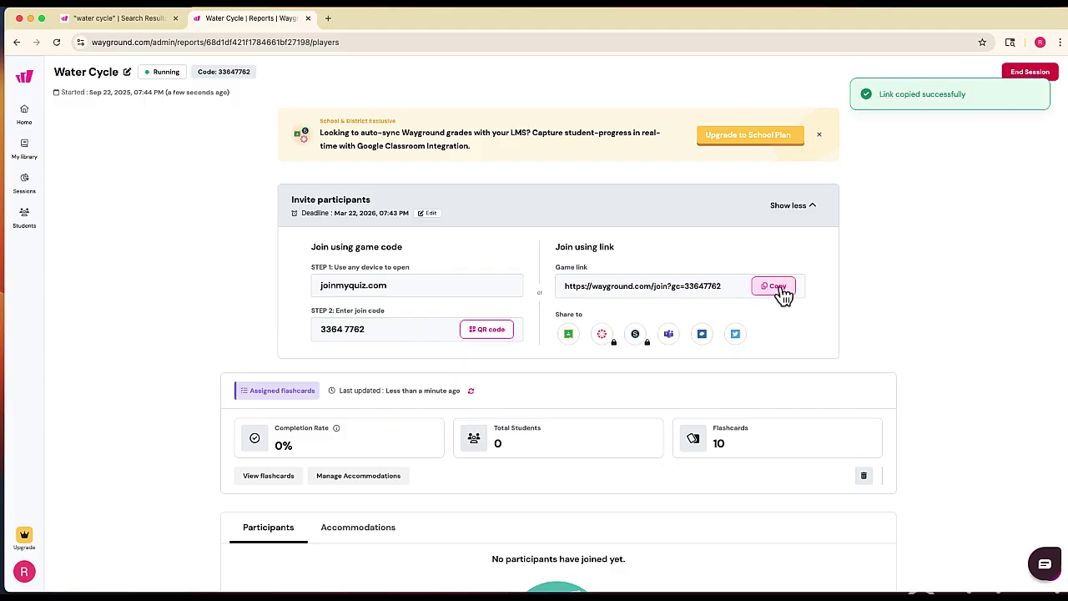
pyautogui.scroll(-4, 954, 351)
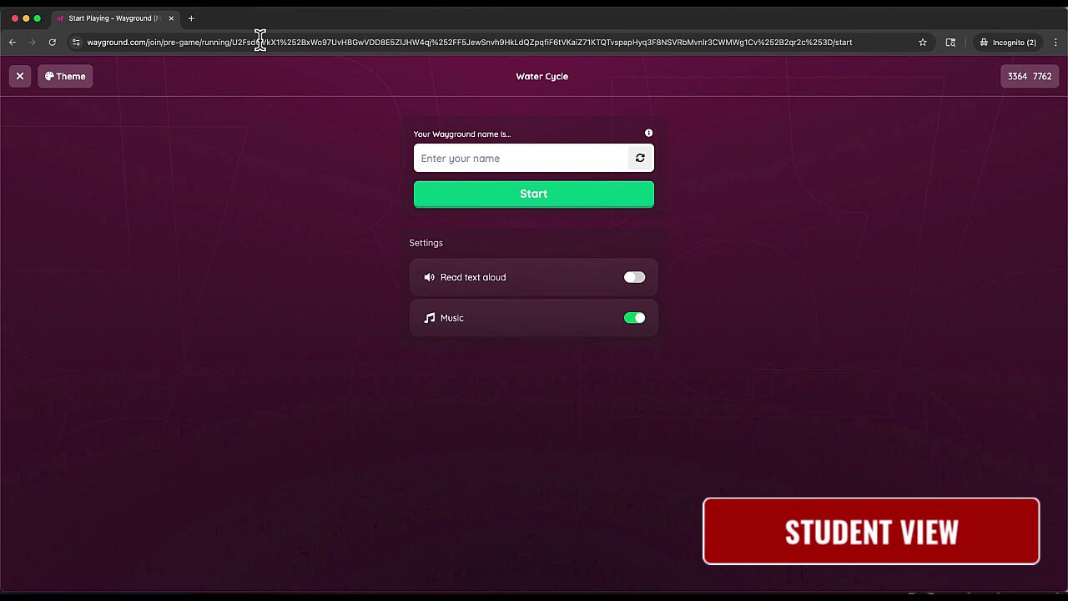
# Step: Join the assigned Water Cycle flashcards in the student view as "Student 1" and start the activity
pyautogui.write('Student 1')
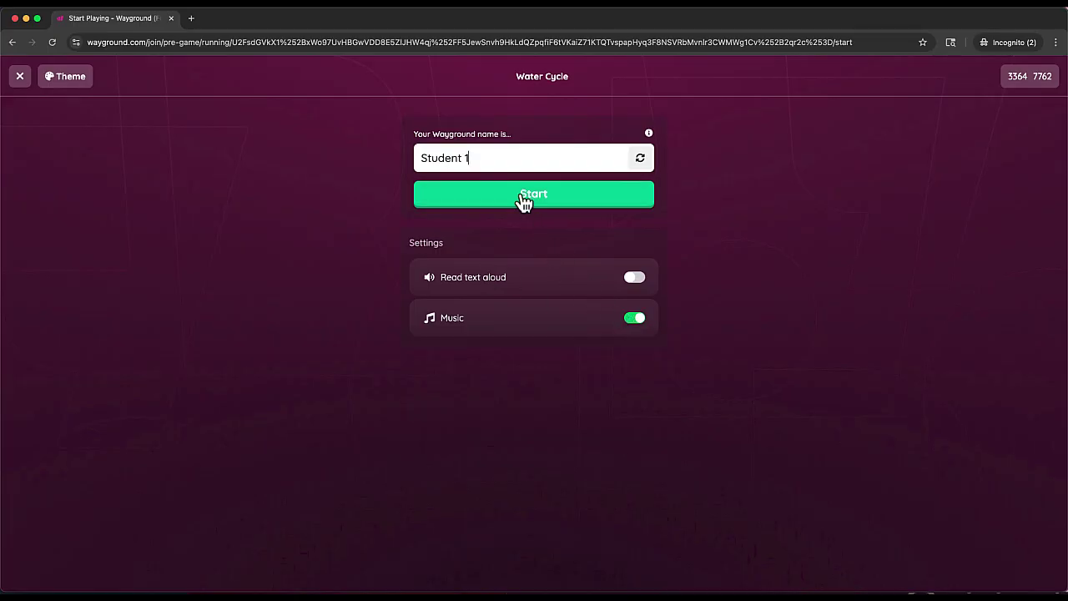
pyautogui.click(523, 202)
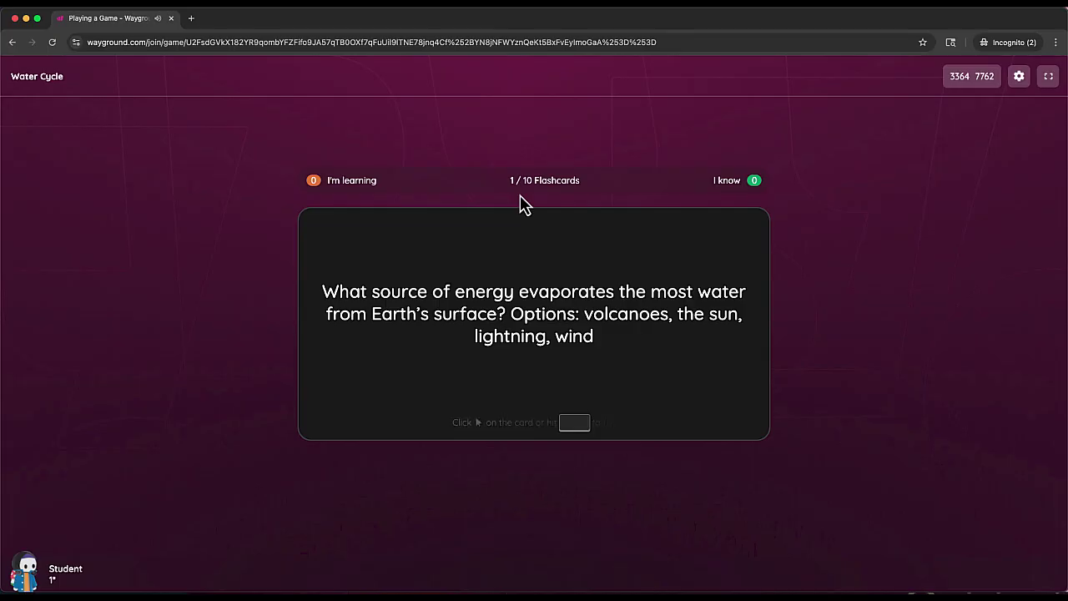
pyautogui.press('XF86AudioRaiseVolume')
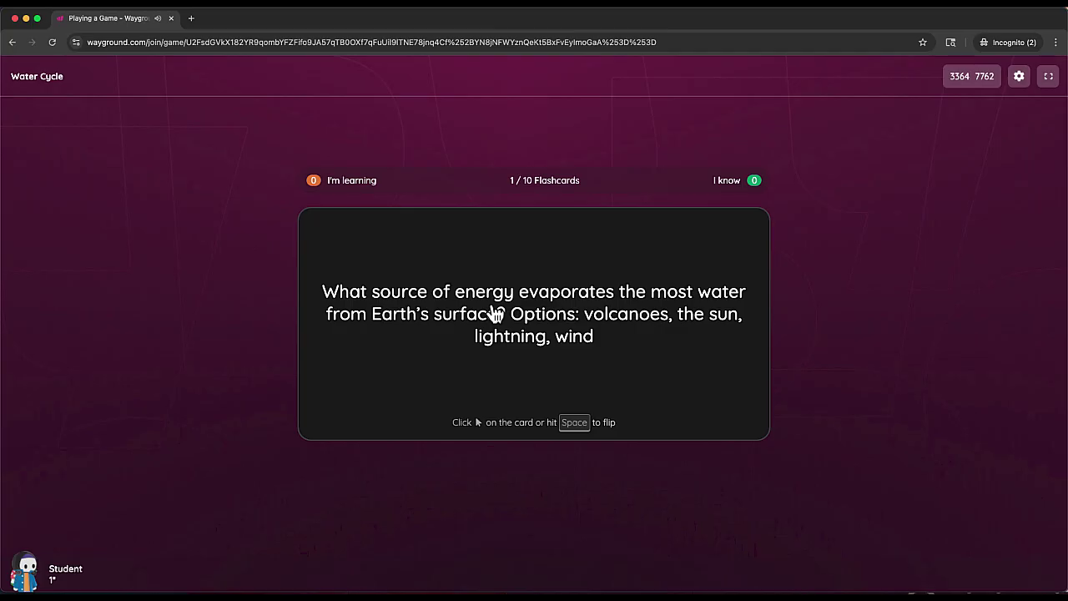
# Step: Flip the first flashcard back and forth to check its answer and mark it as "I know"
pyautogui.click(529, 342)
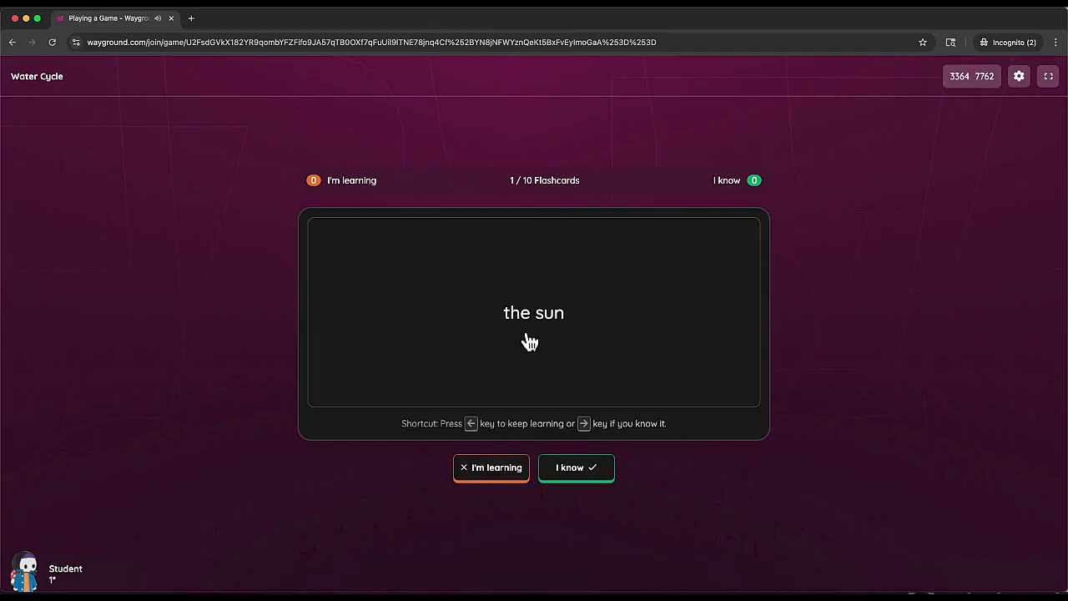
pyautogui.click(529, 342)
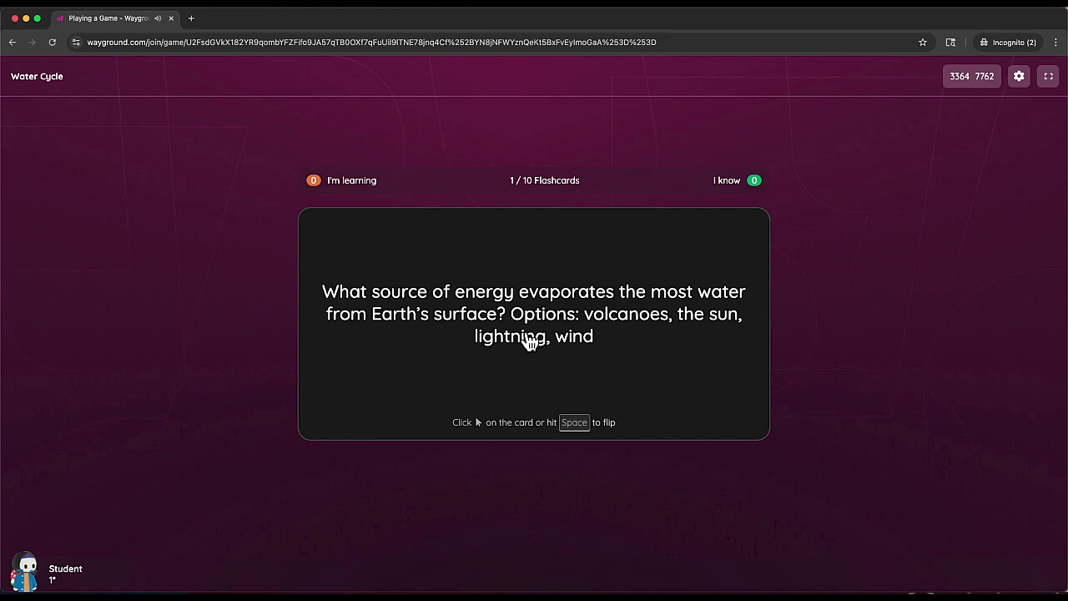
pyautogui.click(530, 343)
pyautogui.click(529, 342)
pyautogui.click(529, 342)
pyautogui.click(529, 342)
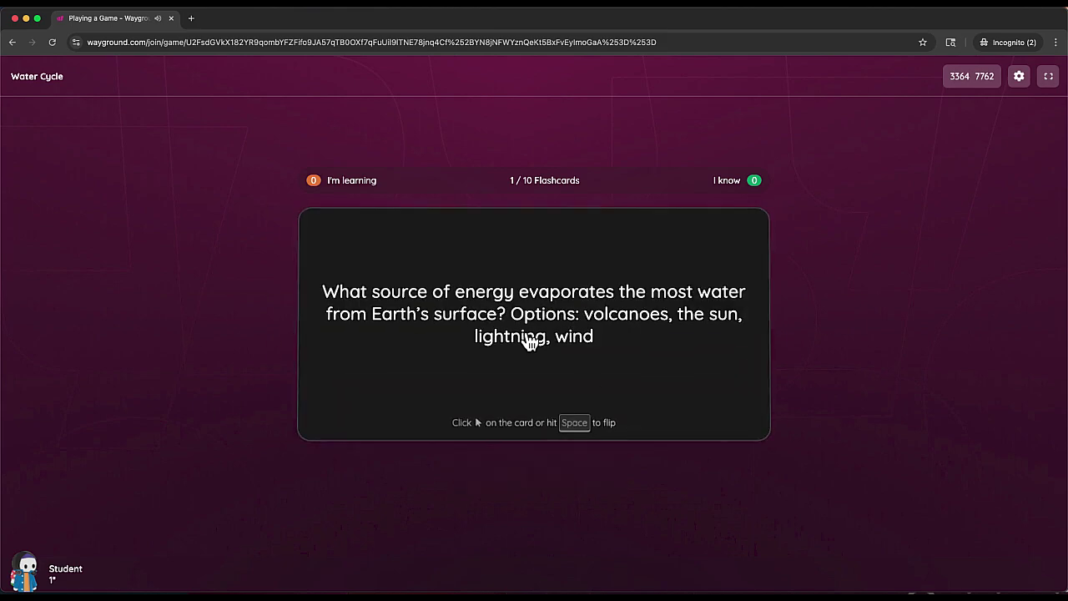
pyautogui.click(529, 342)
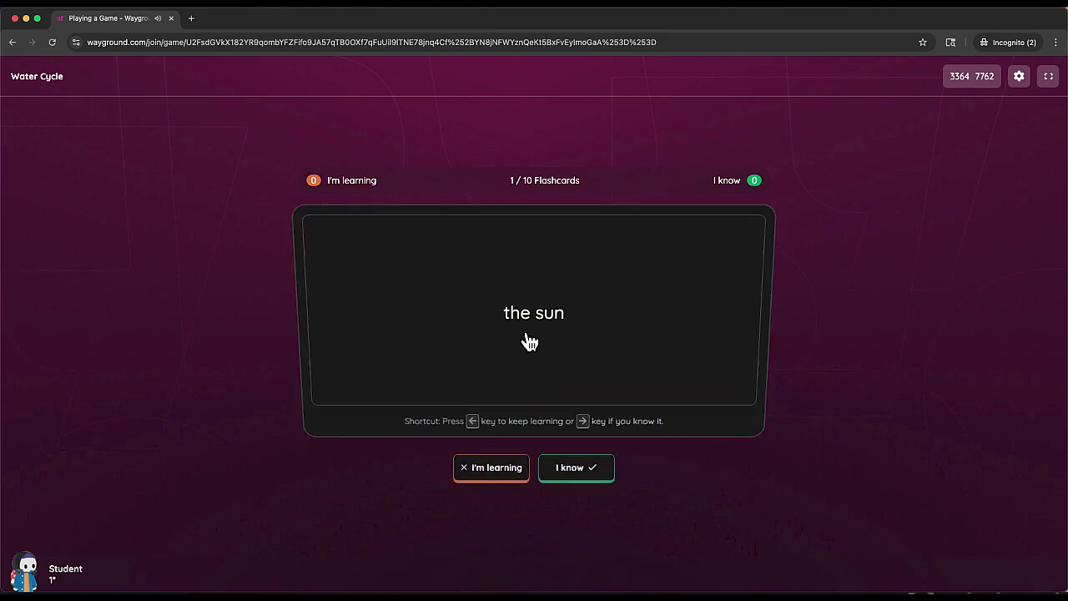
pyautogui.click(565, 470)
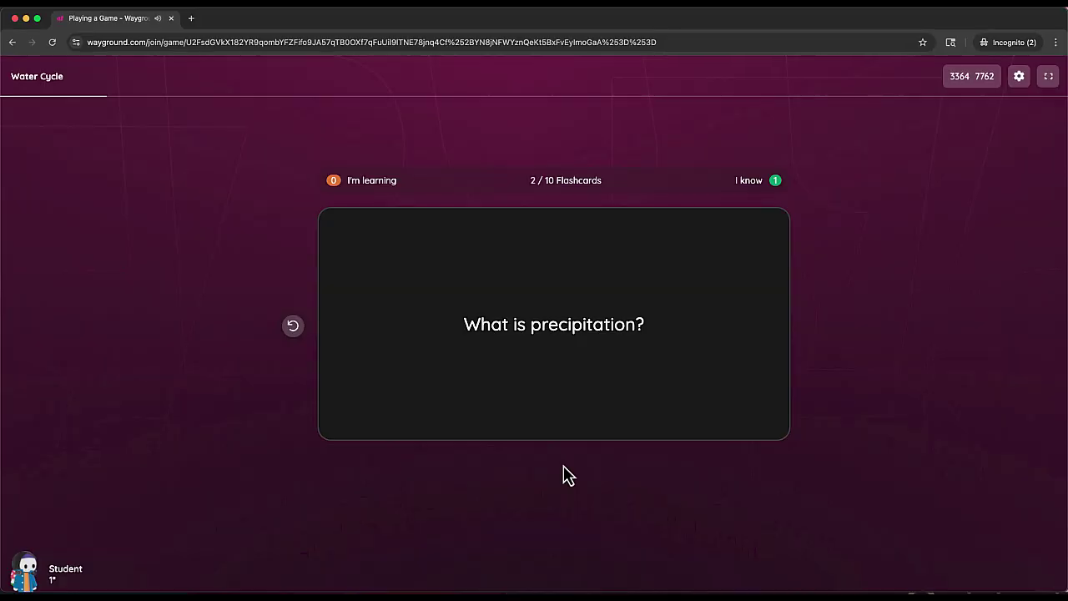
# Step: Flip the "What is precipitation?" card between question and answer, and mark it as "I'm learning"
pyautogui.press('space')
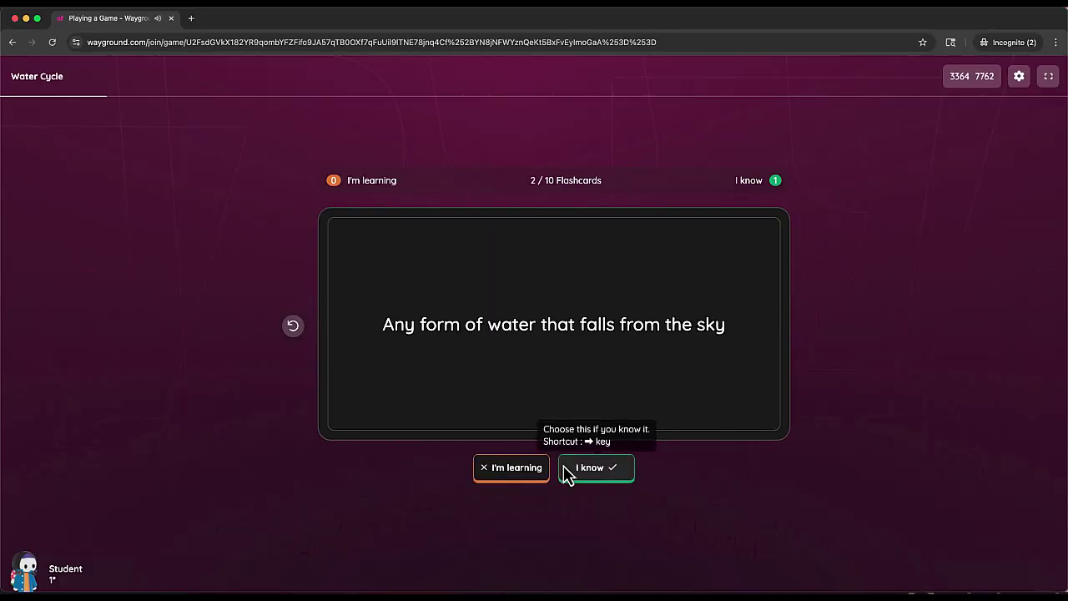
pyautogui.press('space')
pyautogui.press('space')
pyautogui.press('space')
pyautogui.press('space')
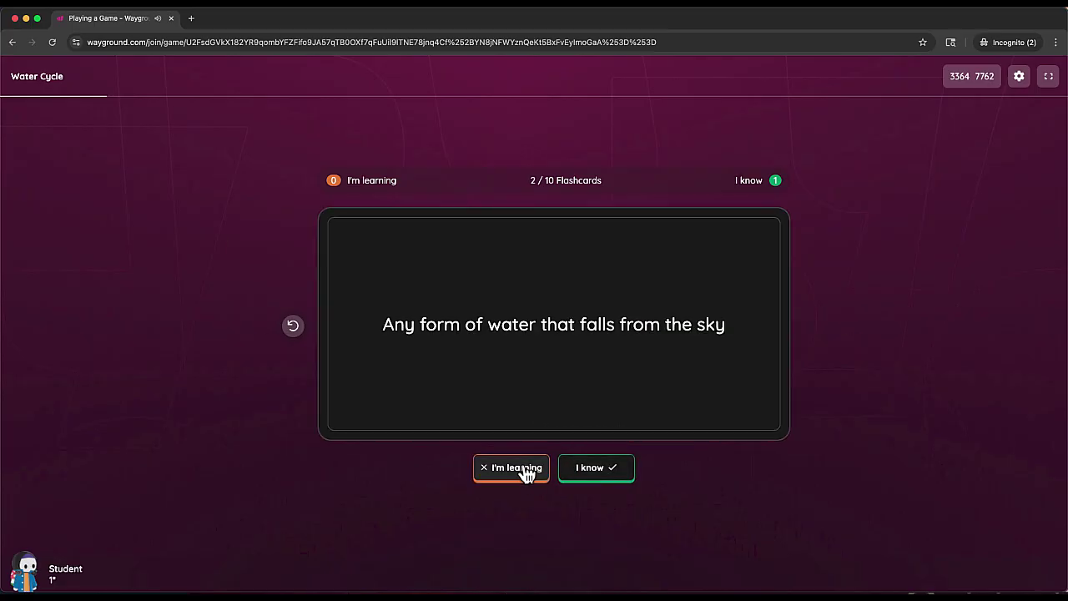
pyautogui.click(526, 470)
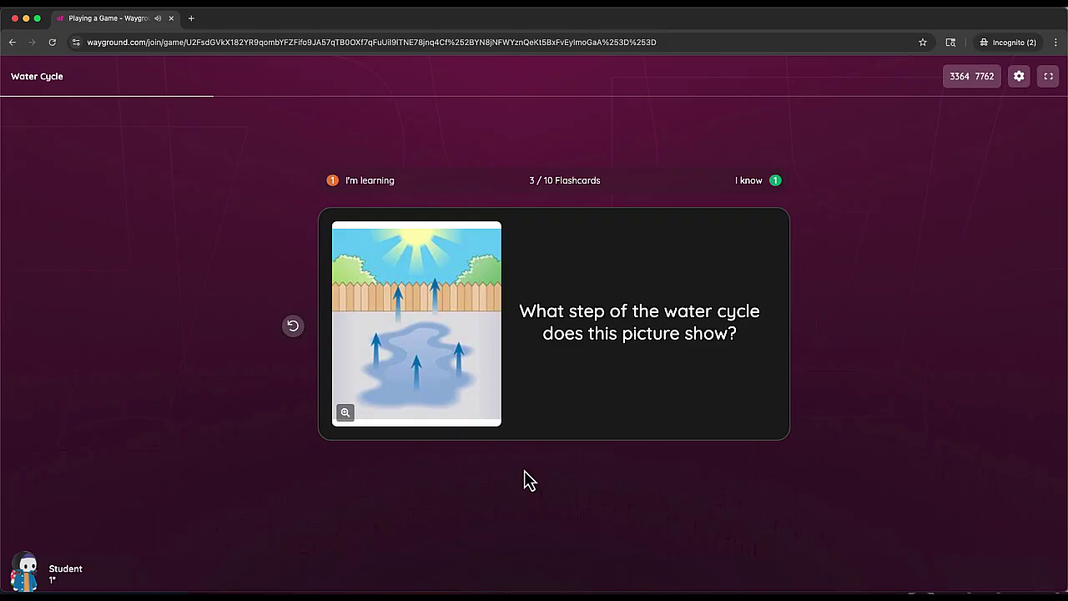
# Step: Enlarge the third card's picture and close it, and flip the card and mark it as "I'm learning"
pyautogui.click(345, 413)
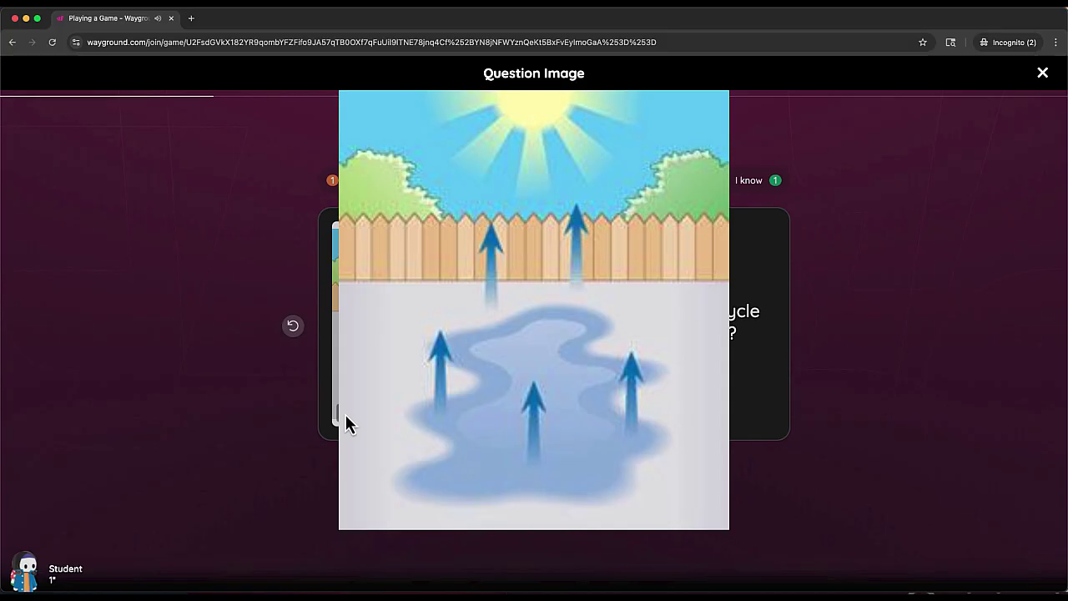
pyautogui.click(346, 415)
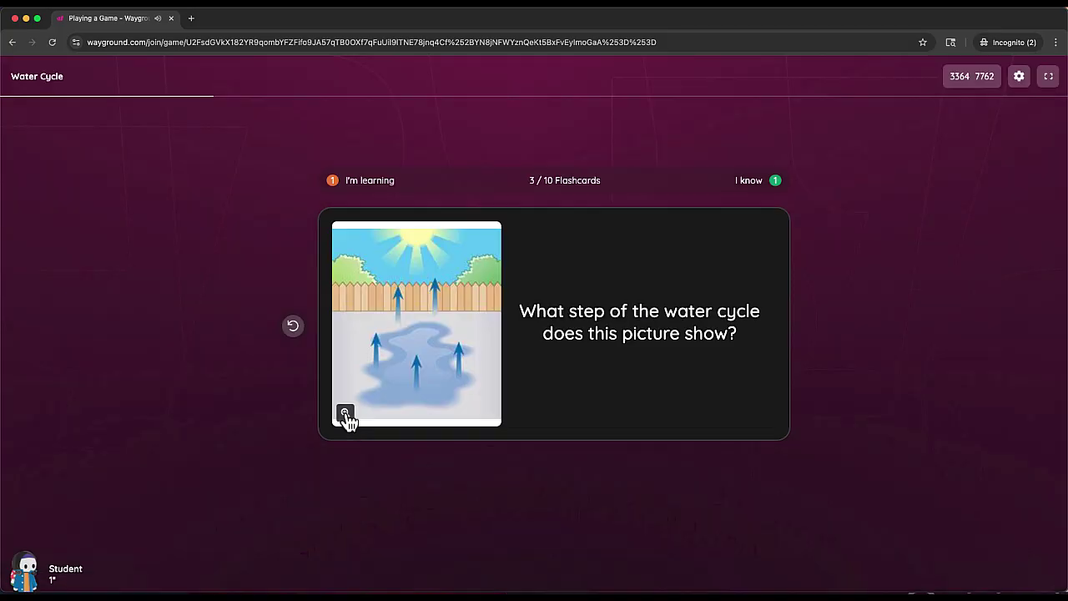
pyautogui.click(524, 399)
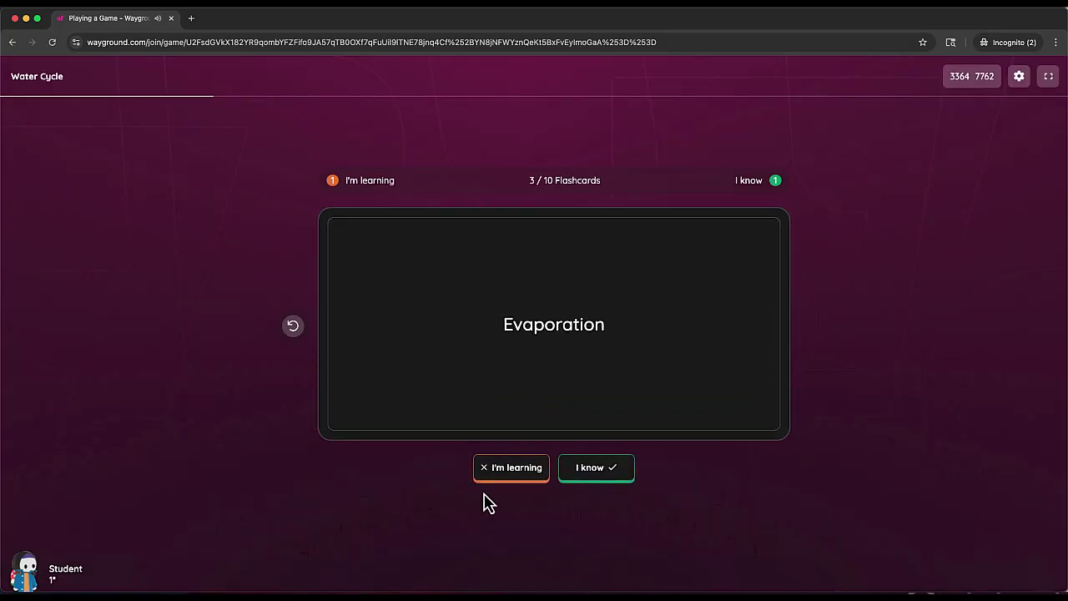
pyautogui.click(502, 483)
# Step: Flip the remaining flashcards, marking cards 4 to 9 as "I know" and card 10 as "I'm learning"
pyautogui.click(529, 425)
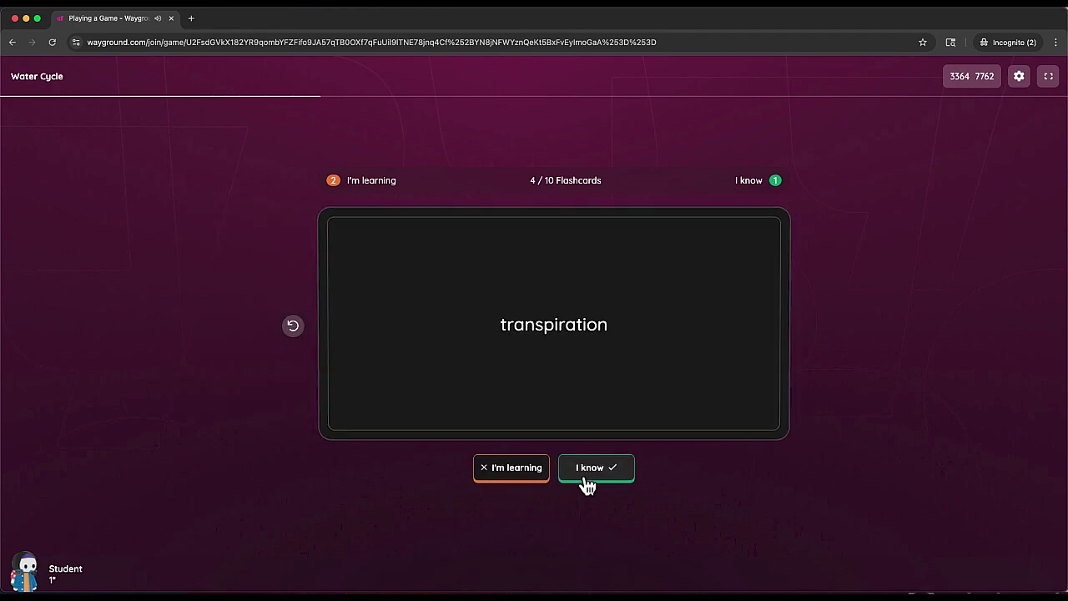
pyautogui.click(587, 484)
pyautogui.click(560, 409)
pyautogui.click(598, 478)
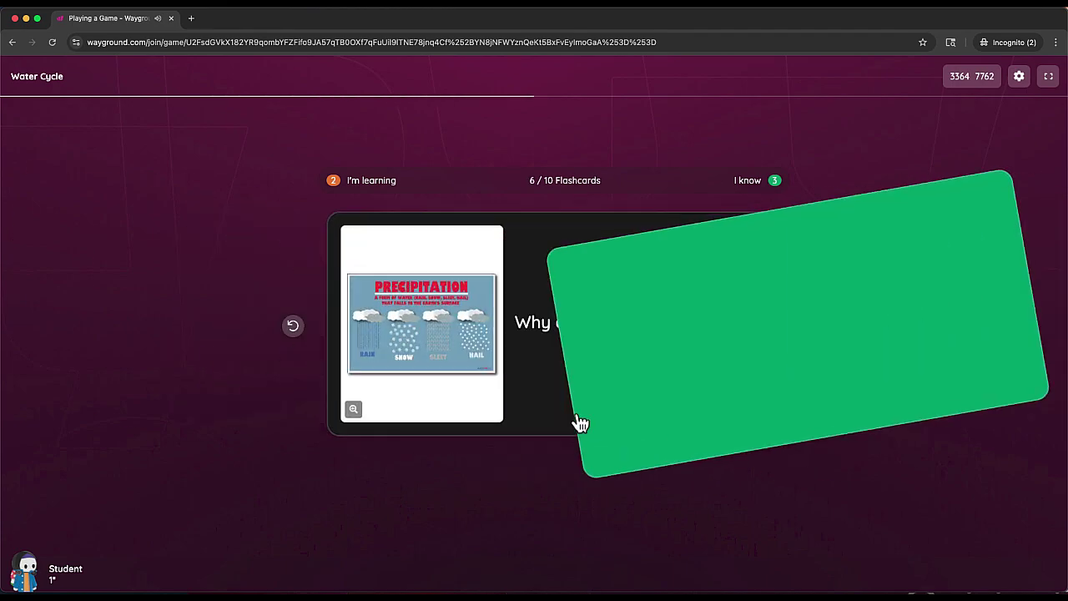
pyautogui.click(560, 394)
pyautogui.click(615, 485)
pyautogui.click(568, 402)
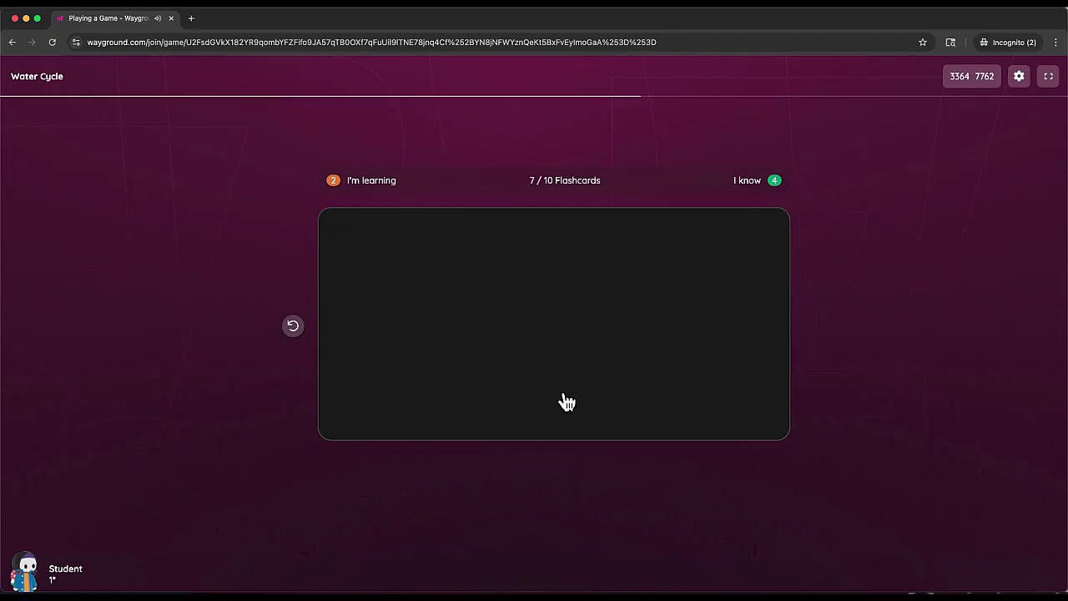
pyautogui.click(614, 476)
pyautogui.click(577, 414)
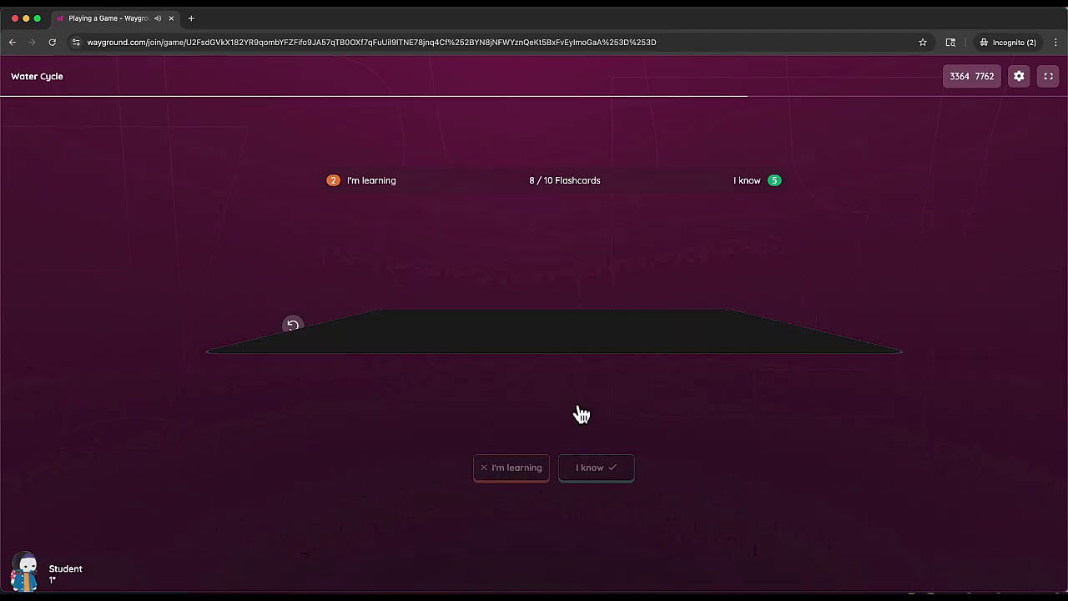
pyautogui.click(603, 474)
pyautogui.click(520, 387)
pyautogui.click(573, 470)
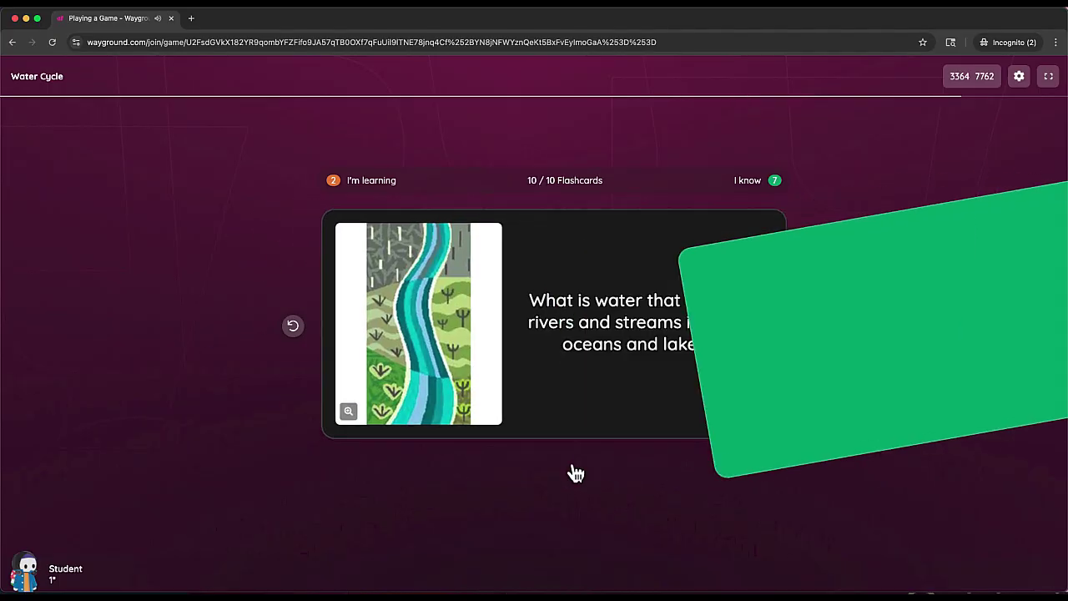
pyautogui.click(588, 432)
pyautogui.click(525, 476)
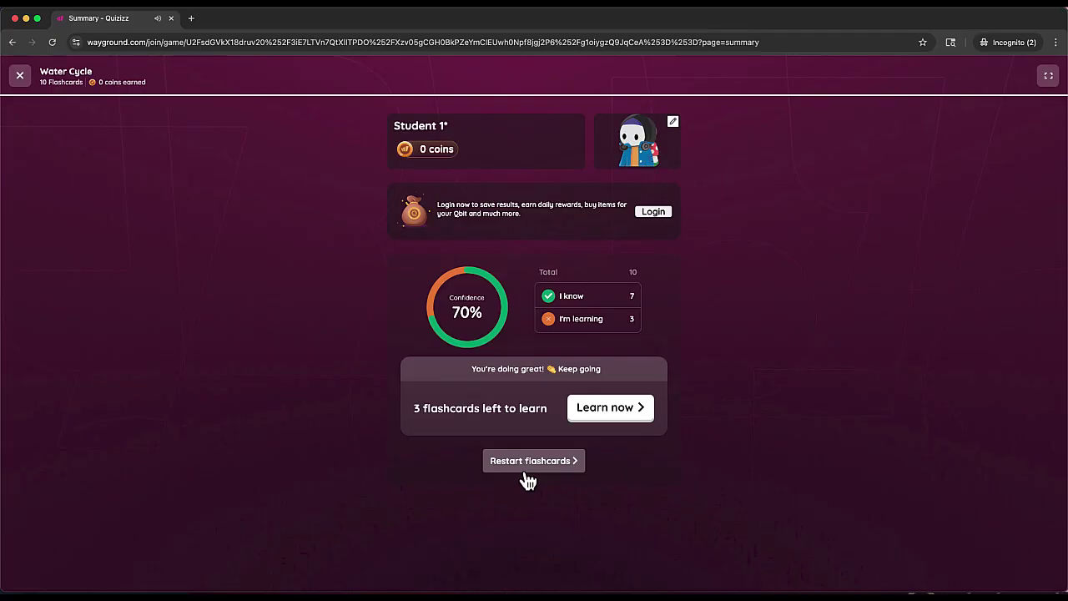
# Step: Start learning the flashcards marked "I'm learning" and go through all three, flipping each to its answer and back
pyautogui.click(601, 417)
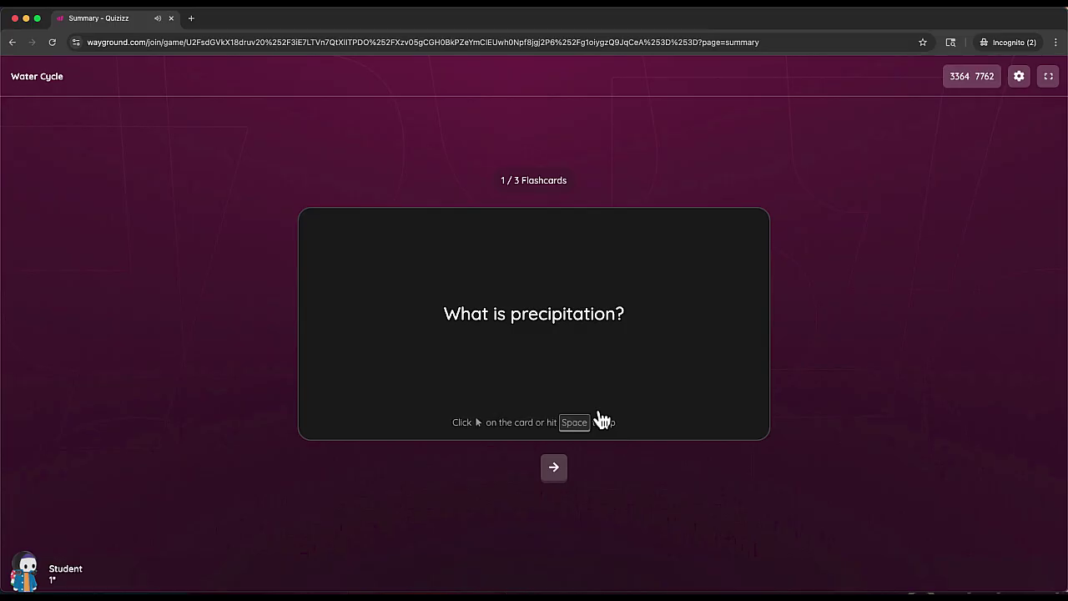
pyautogui.click(553, 399)
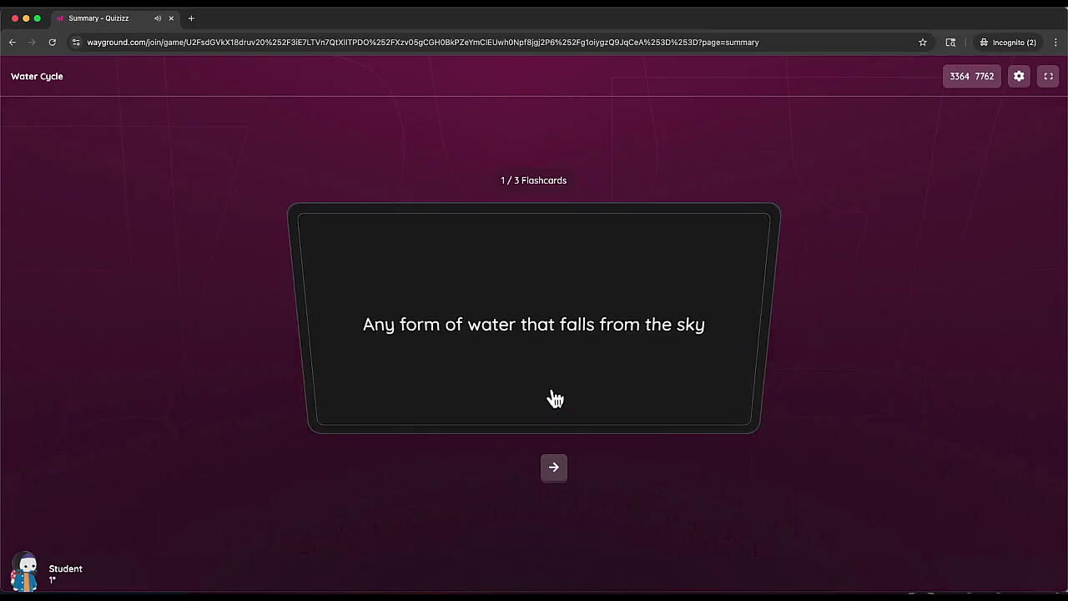
pyautogui.click(548, 398)
pyautogui.click(554, 468)
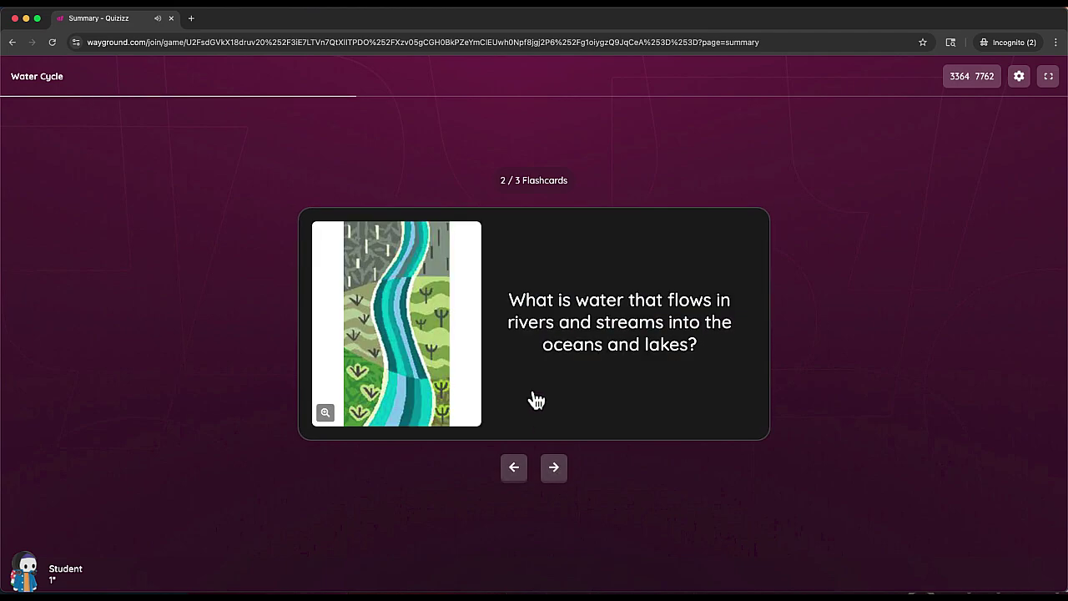
pyautogui.click(537, 401)
pyautogui.click(533, 398)
pyautogui.click(555, 470)
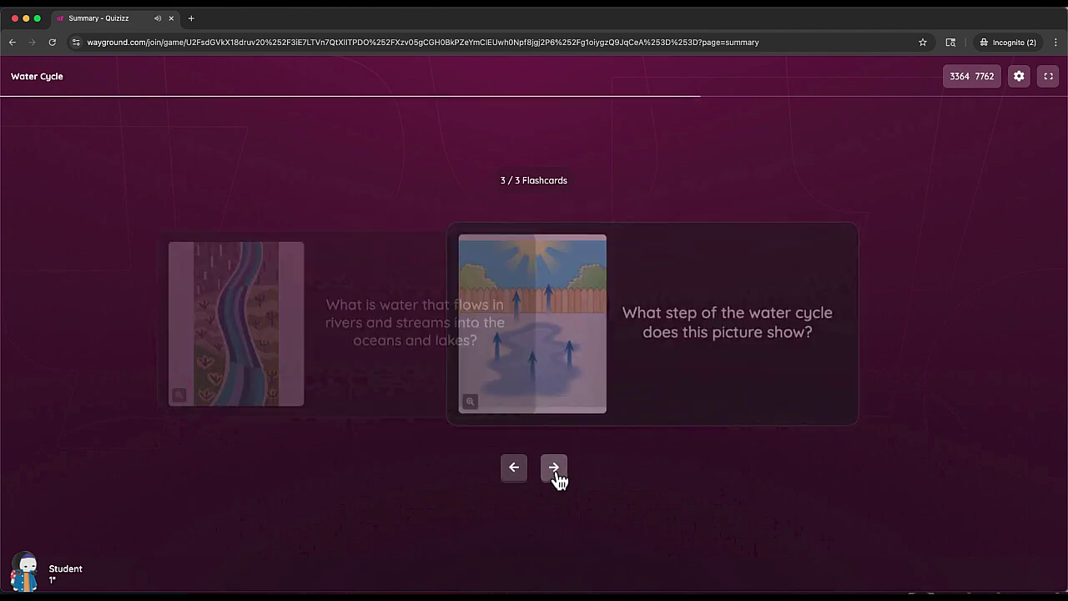
pyautogui.click(548, 410)
pyautogui.click(548, 410)
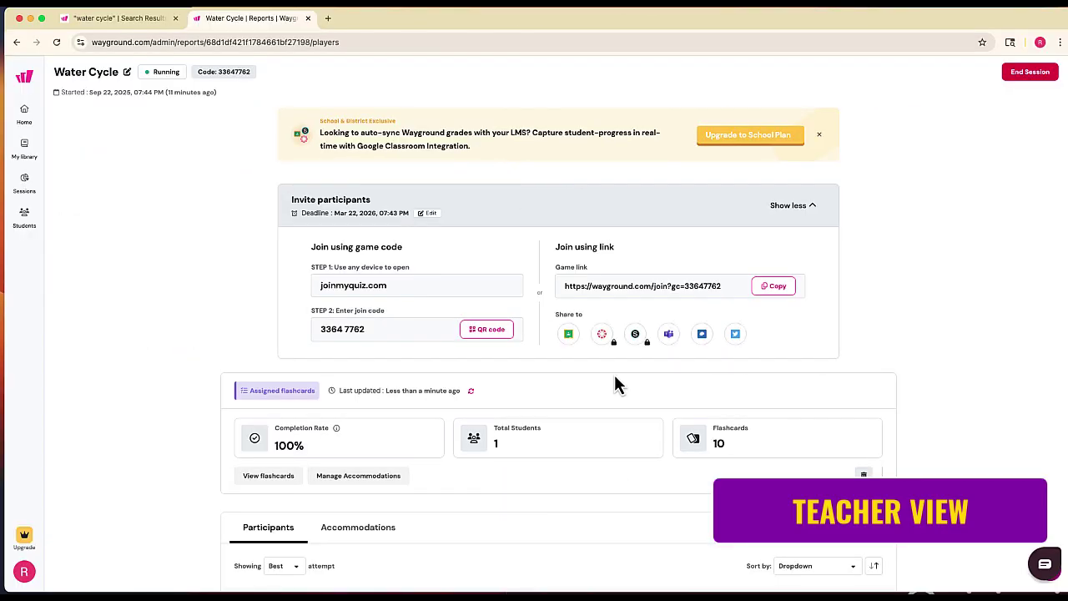
# Step: Examine the completion rate and participant status in the teacher's Water Cycle session report
pyautogui.scroll(-2, 615, 384)
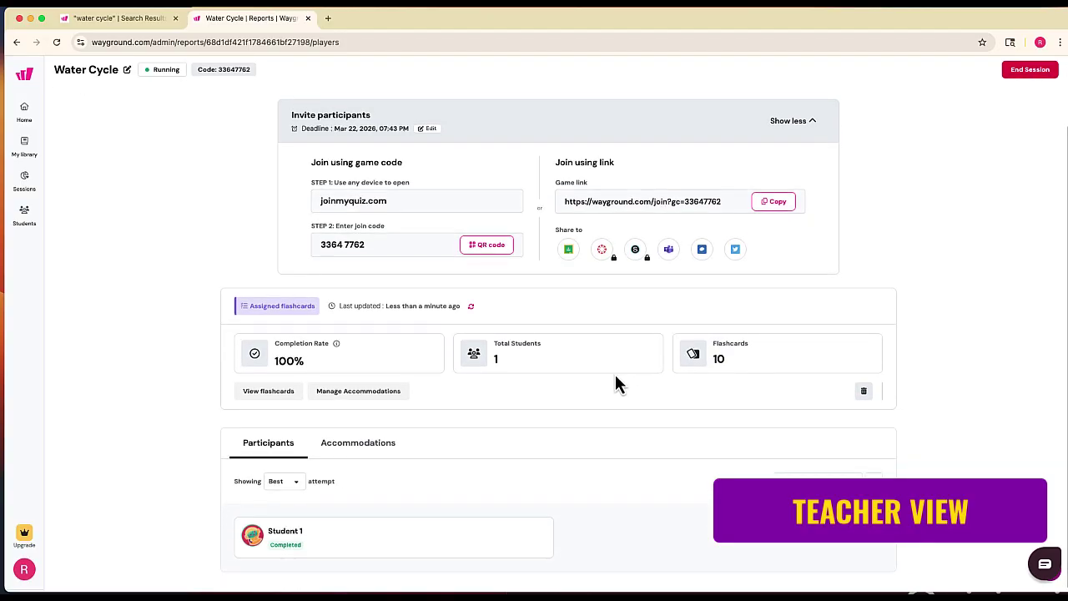
pyautogui.scroll(1, 618, 455)
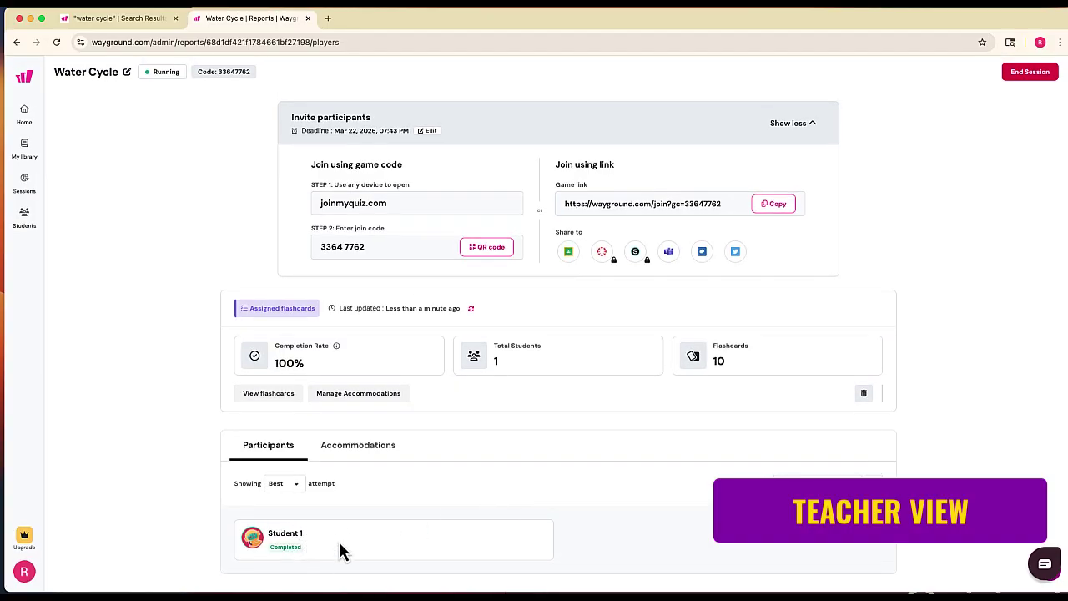
pyautogui.scroll(-1, 326, 544)
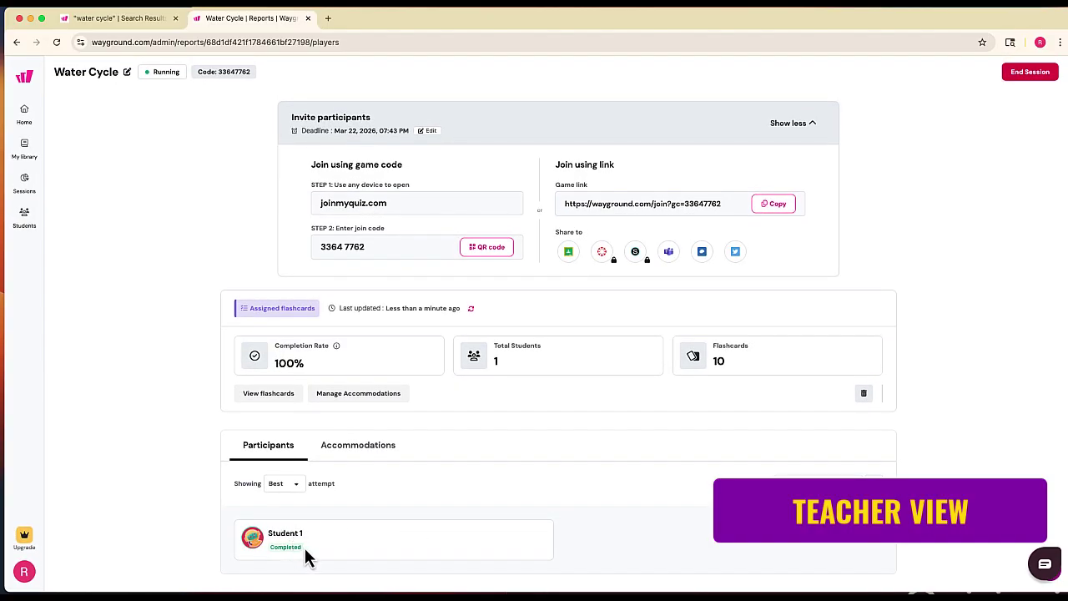